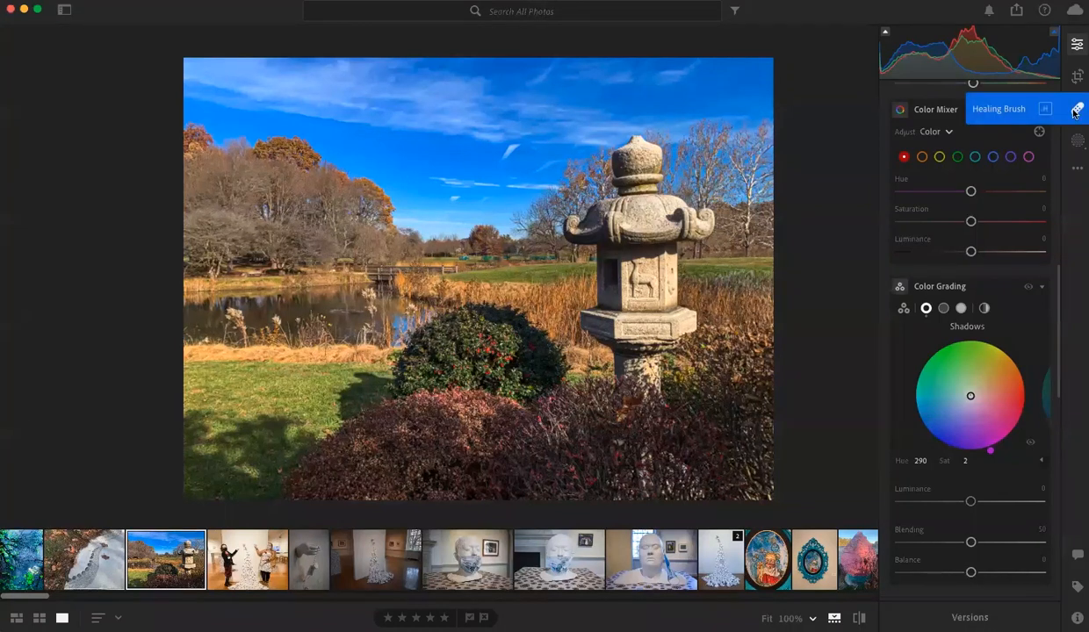
- Straighten the gallery photo of two people with Guided Upright, placing one horizontal guide along the wall's base and another across its upper part
left_click(252, 558)
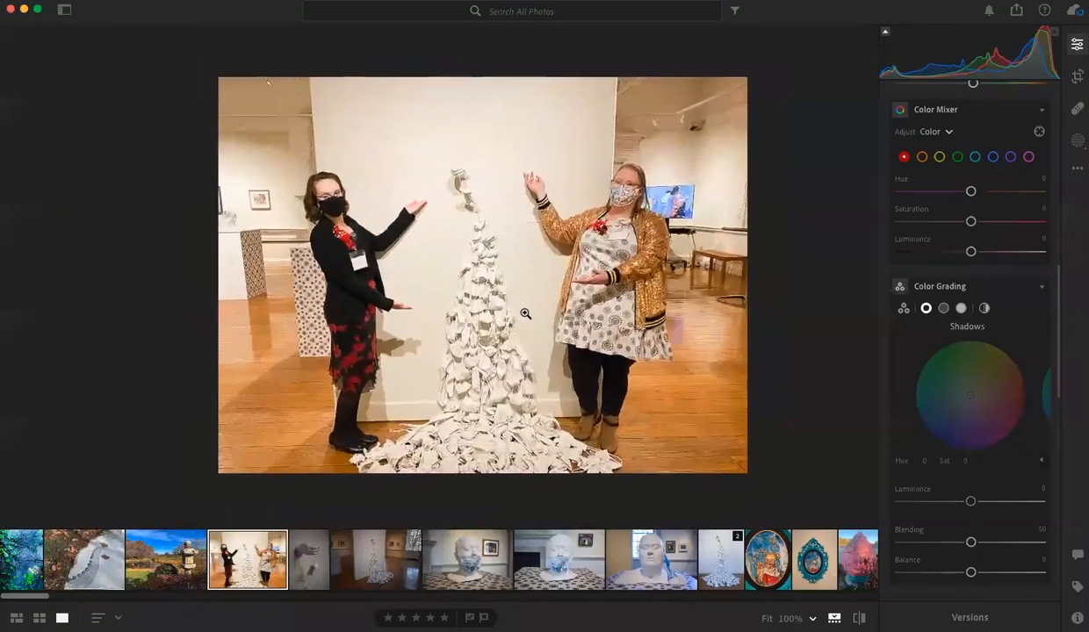
scroll(1039, 398, "down", 10)
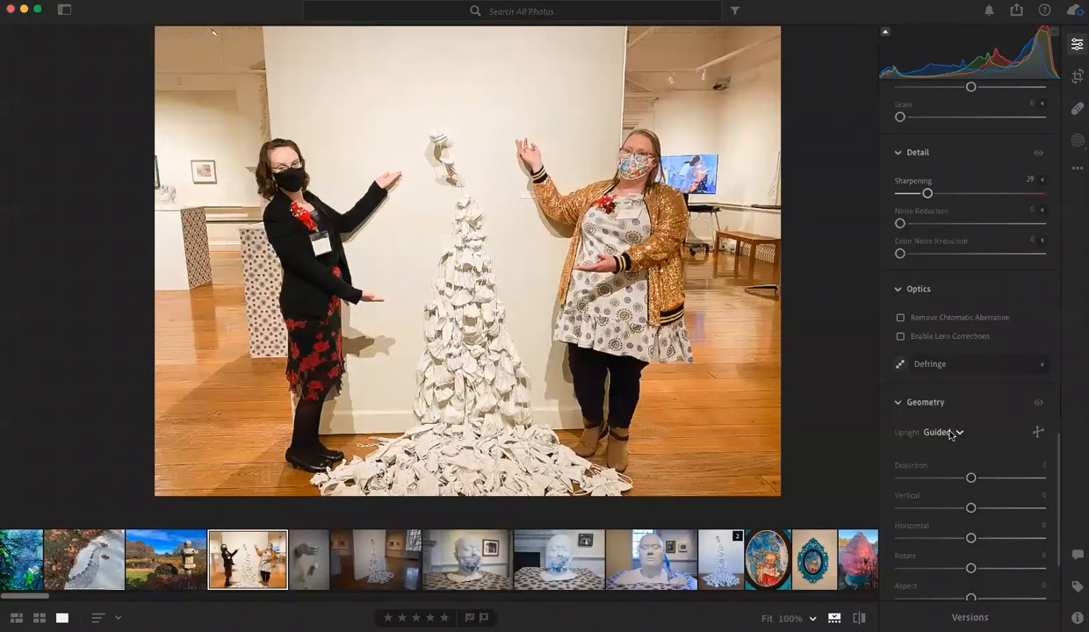
left_click(1038, 432)
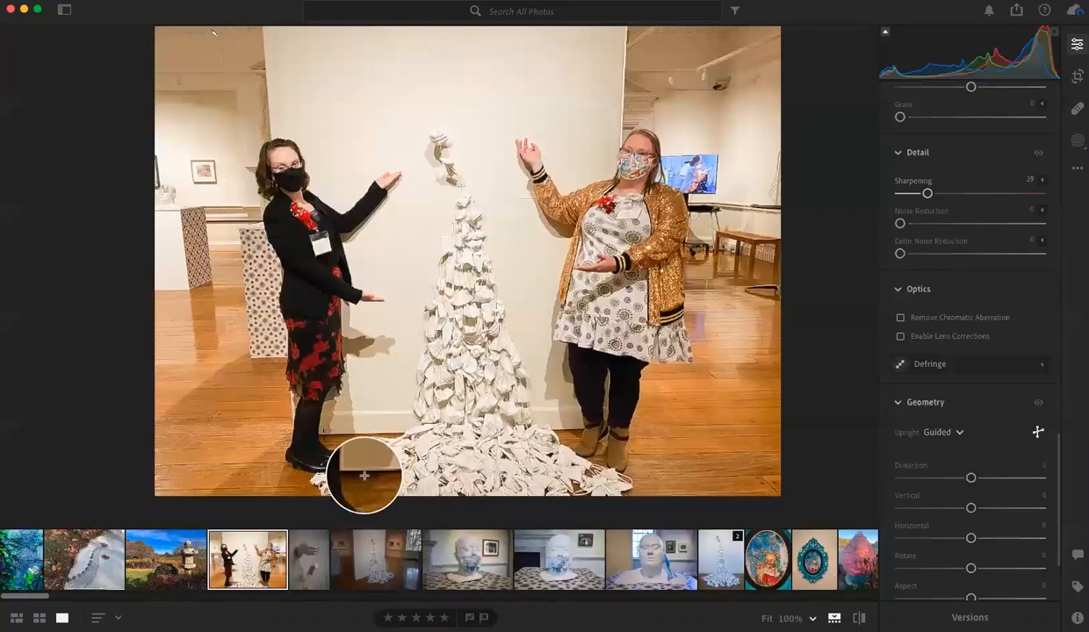
left_click_drag(322, 433, 581, 428)
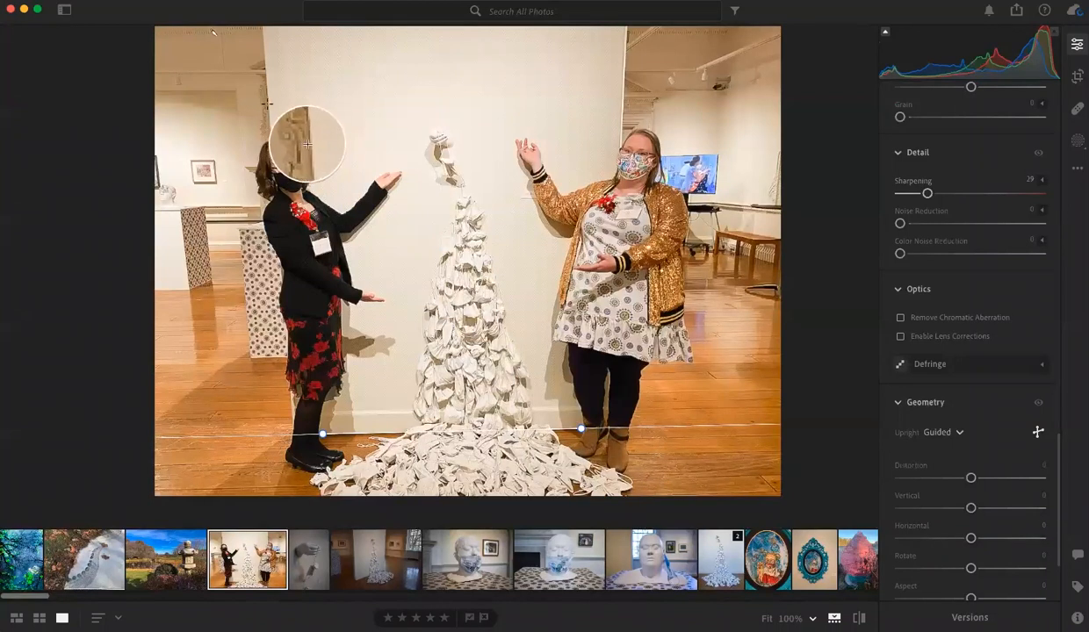
left_click_drag(267, 103, 622, 104)
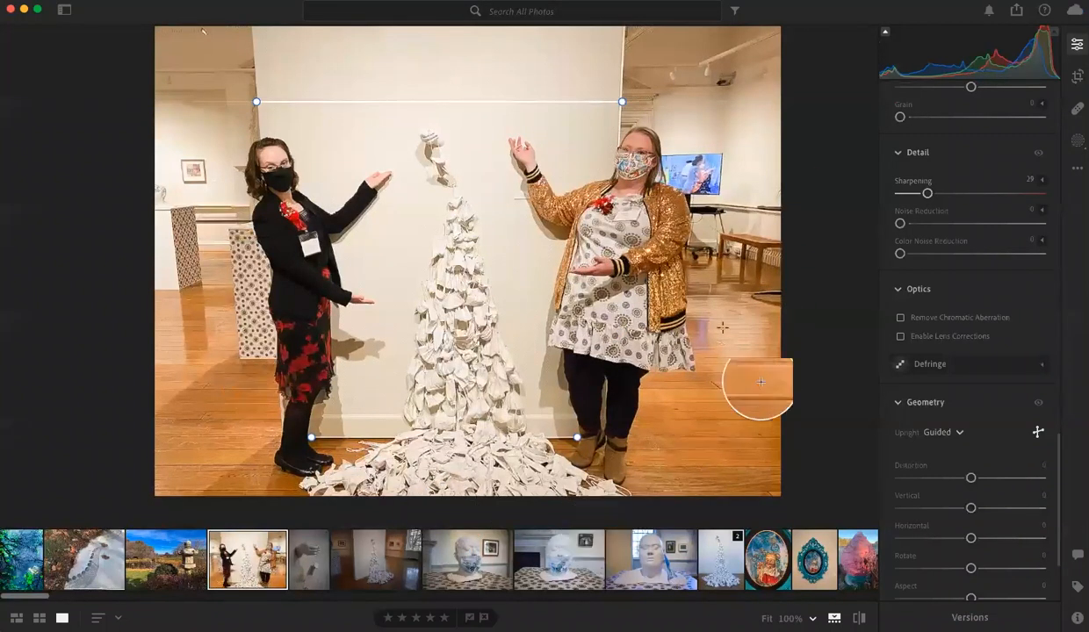
- Return to the full stone lantern photo and examine its Color Grading wheels for midtones, highlights, global and the three-way view
left_click(163, 553)
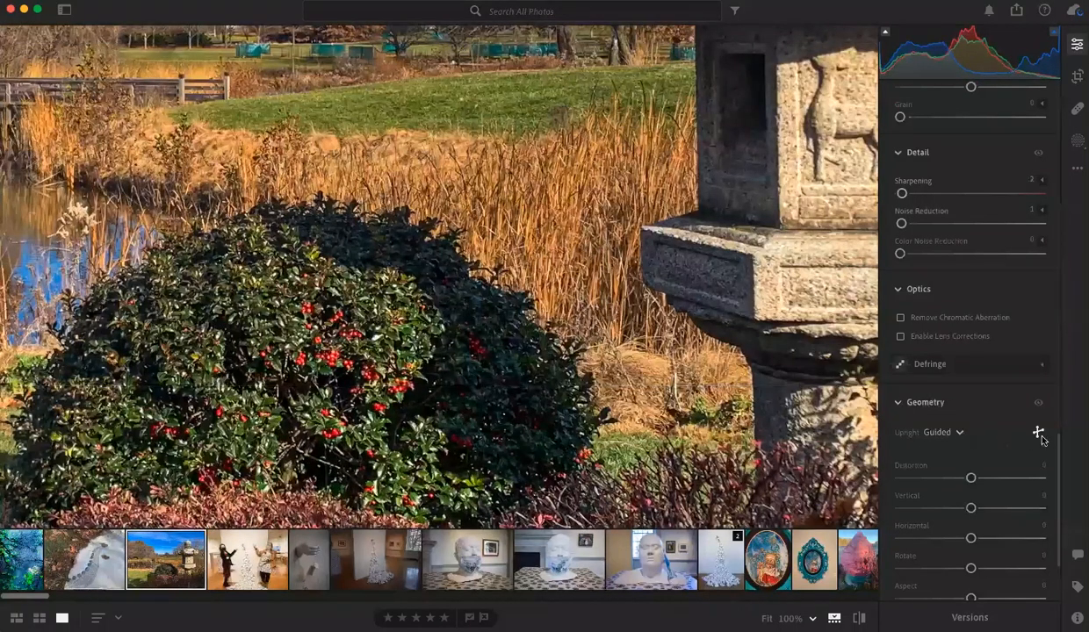
left_click(471, 249)
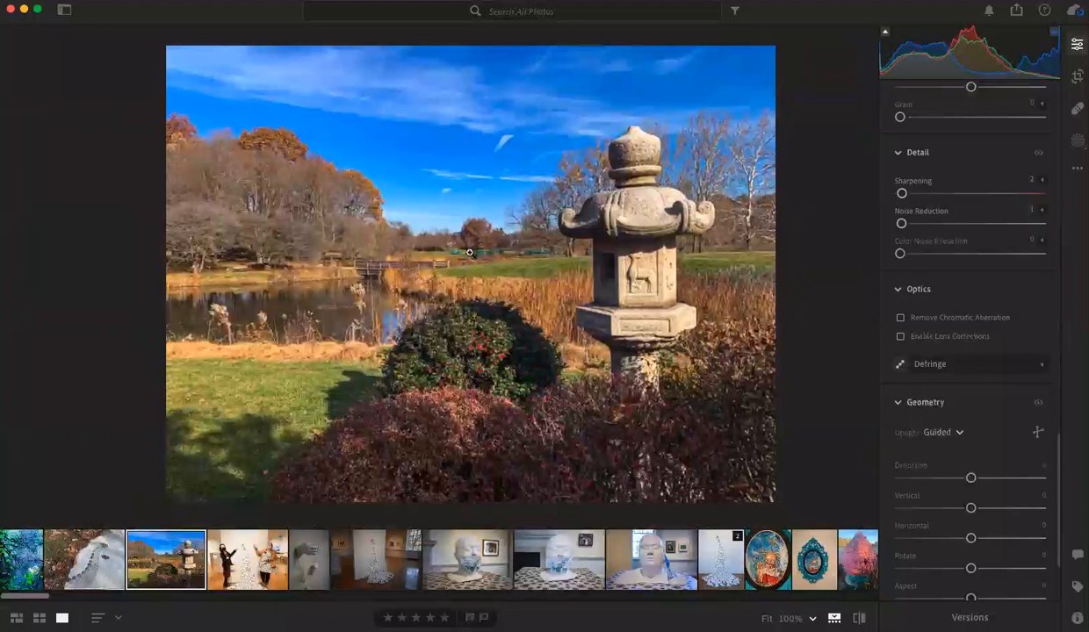
scroll(989, 313, "up", 3)
scroll(1017, 320, "up", 9)
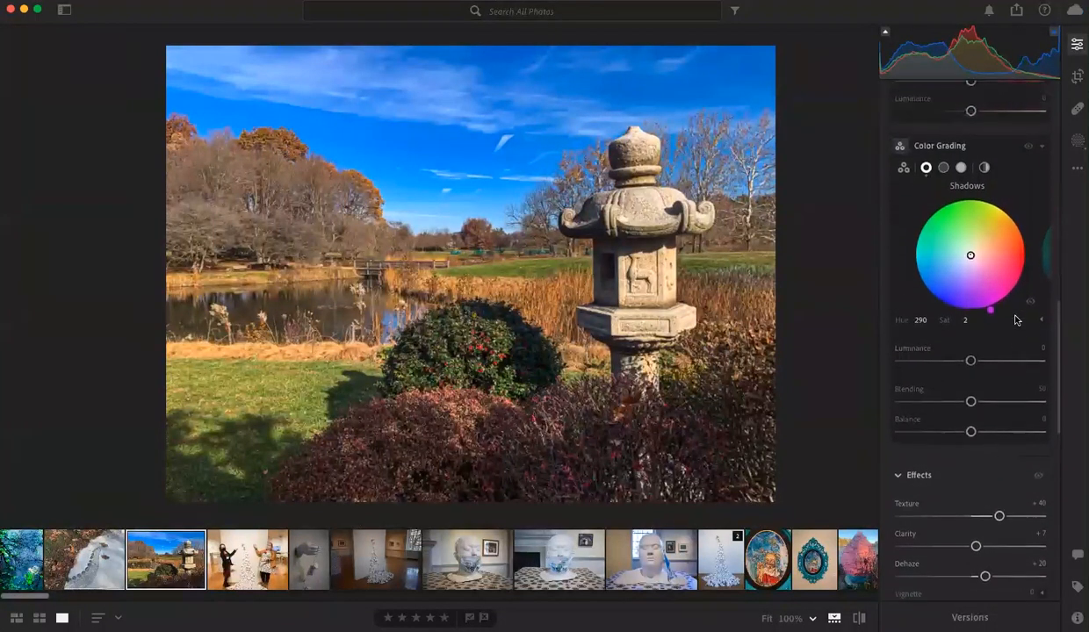
scroll(1017, 320, "up", 1)
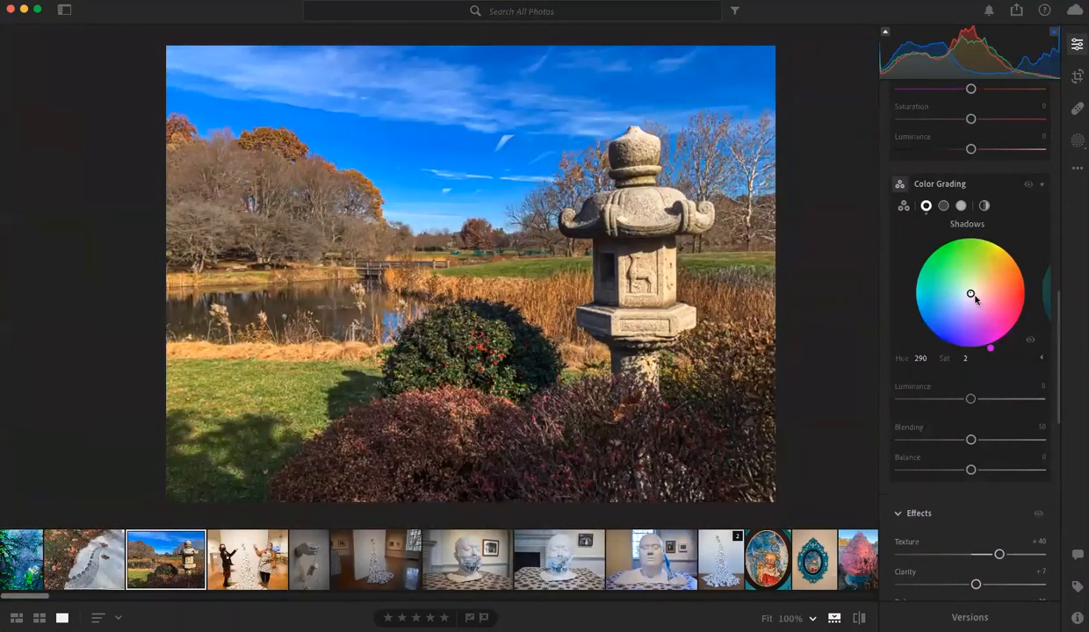
left_click(942, 206)
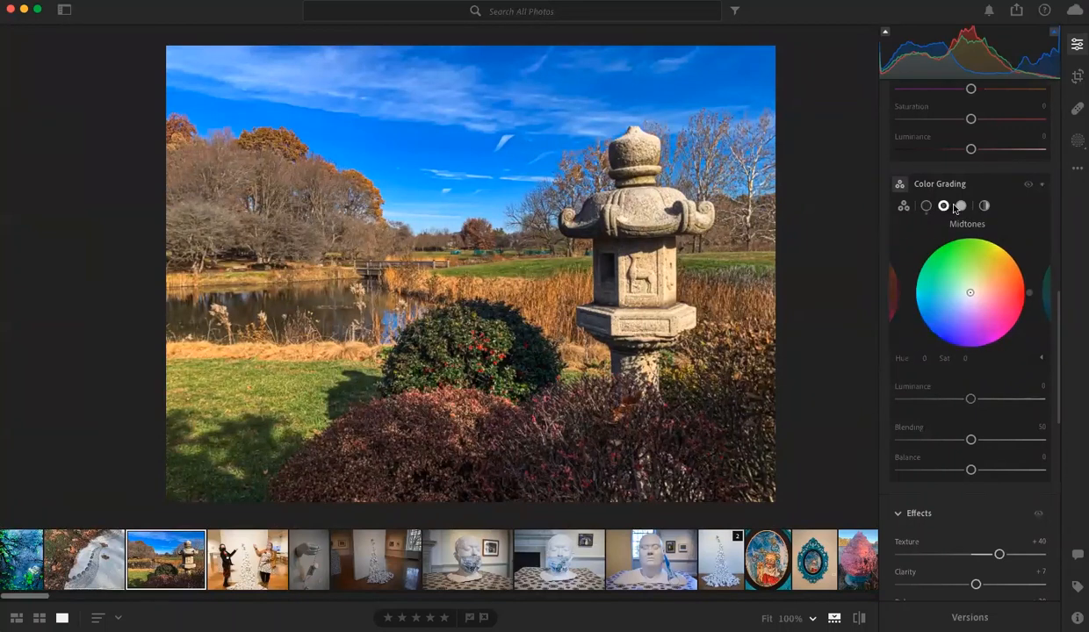
left_click(960, 207)
left_click(984, 206)
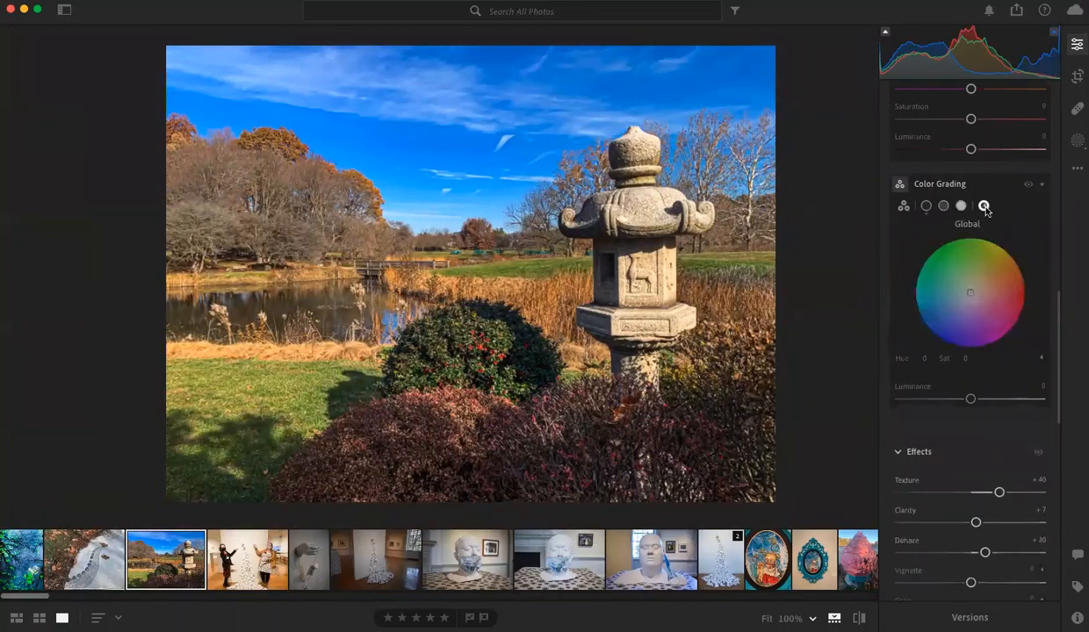
left_click(943, 207)
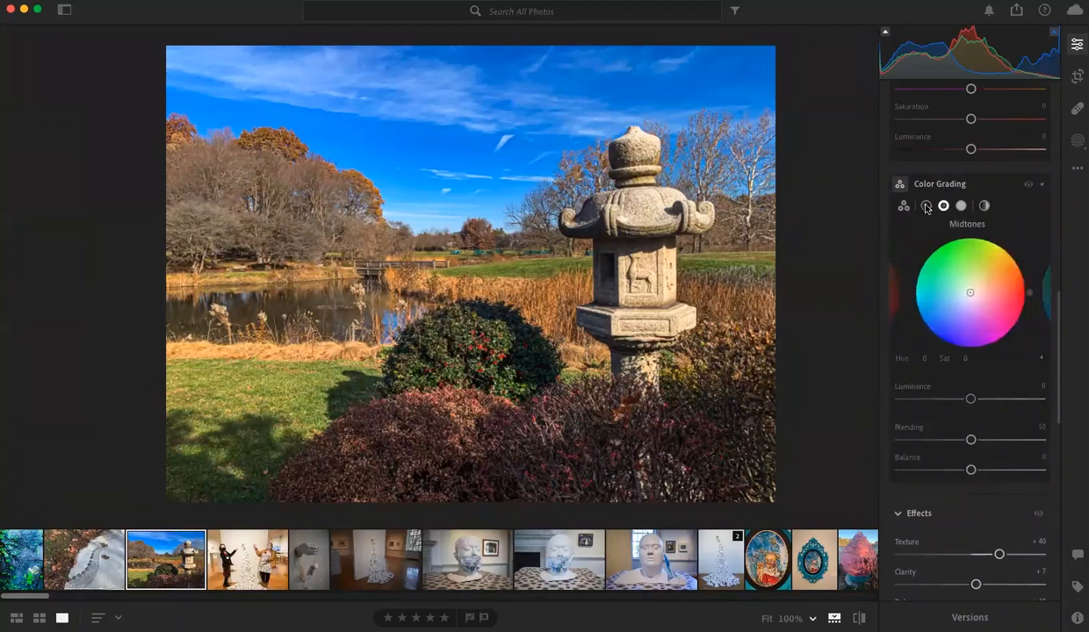
left_click(904, 206)
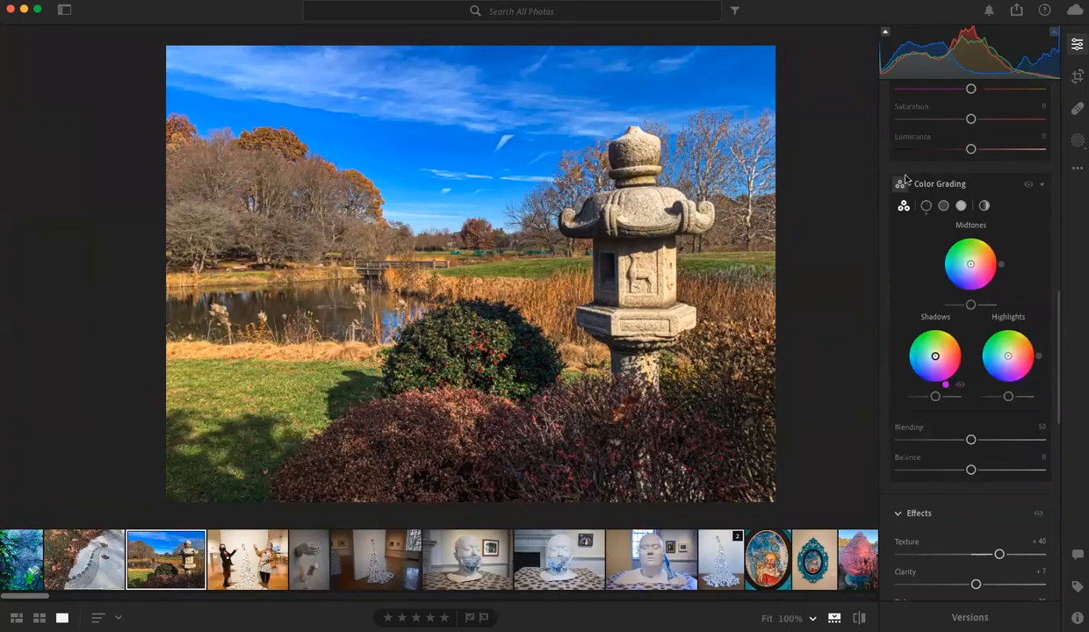
- Tint the lantern photo's shadows magenta with hue 309 and saturation 100, trying shadow luminance at +100, -100 and +7
left_click(922, 206)
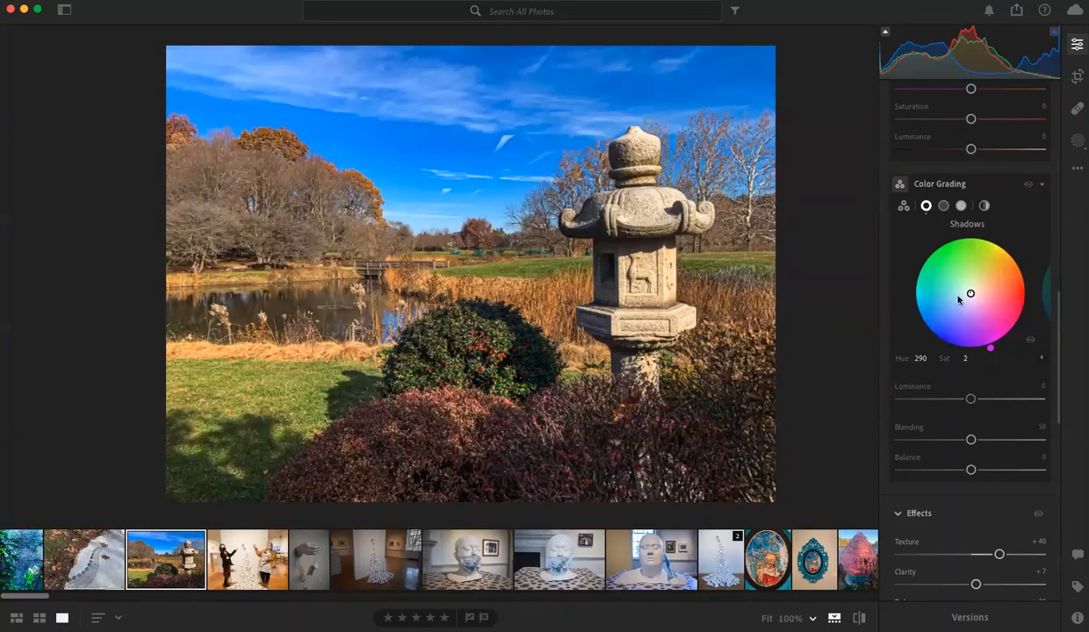
left_click_drag(971, 295, 1022, 358)
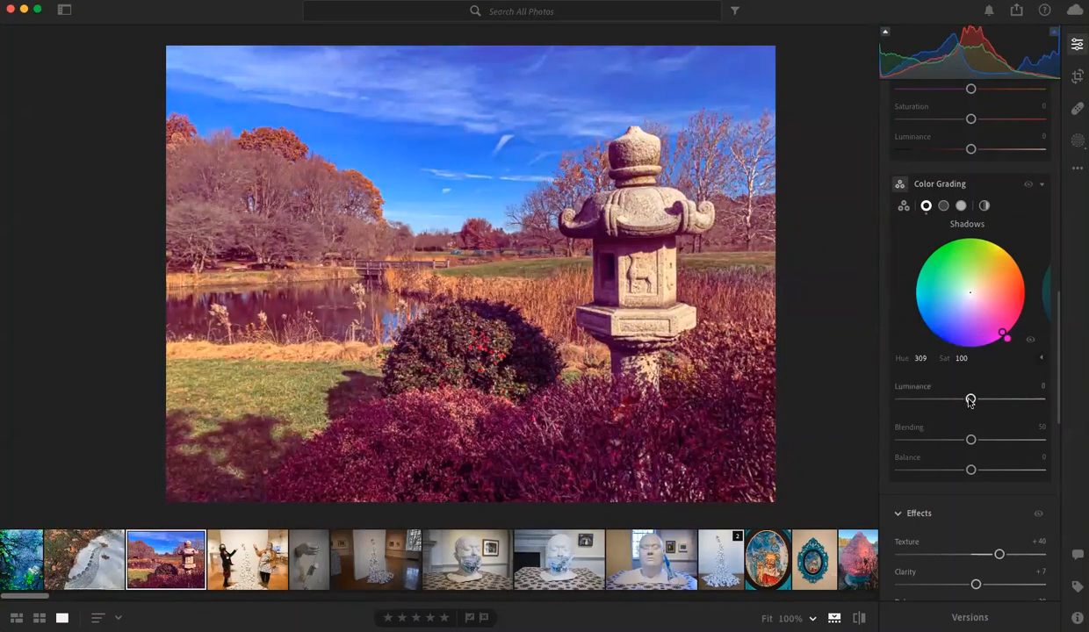
left_click_drag(971, 402, 1019, 399)
left_click_drag(937, 390, 1085, 397)
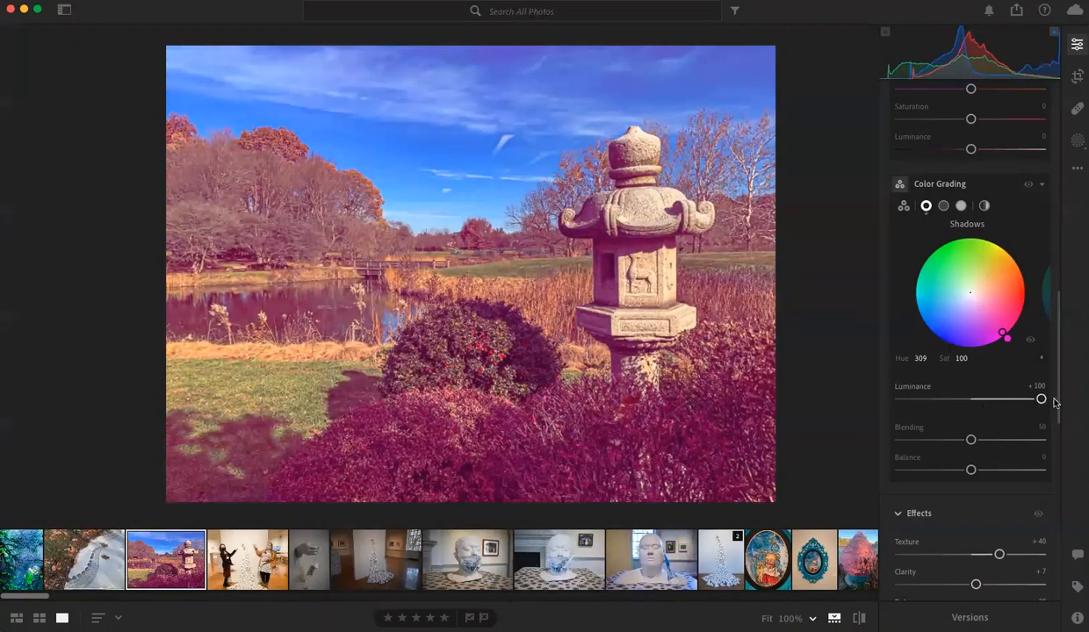
left_click_drag(1044, 401, 897, 385)
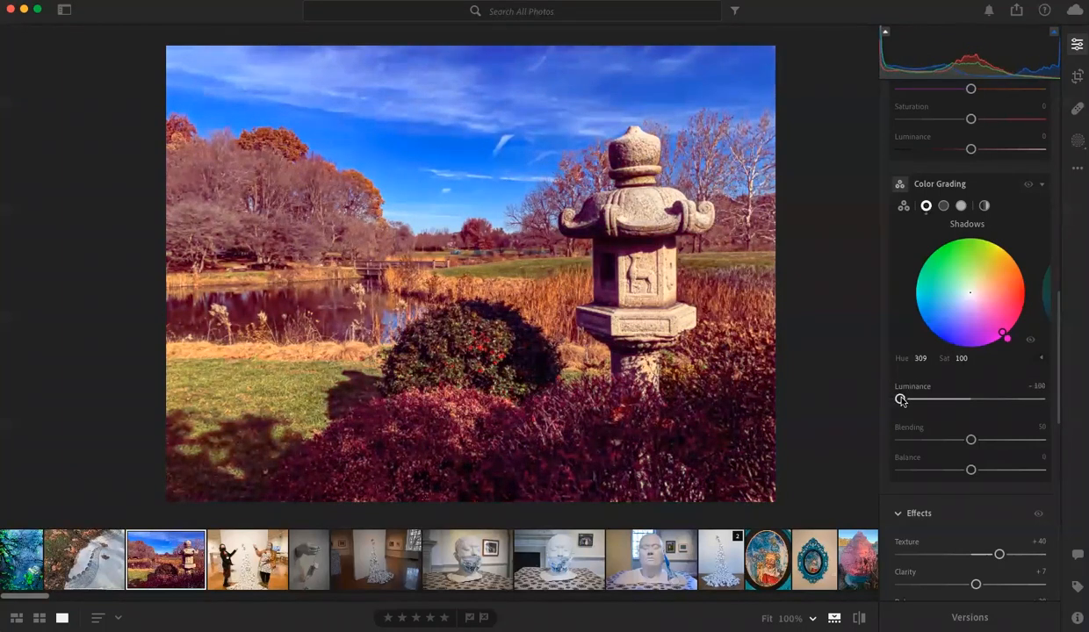
left_click(976, 402)
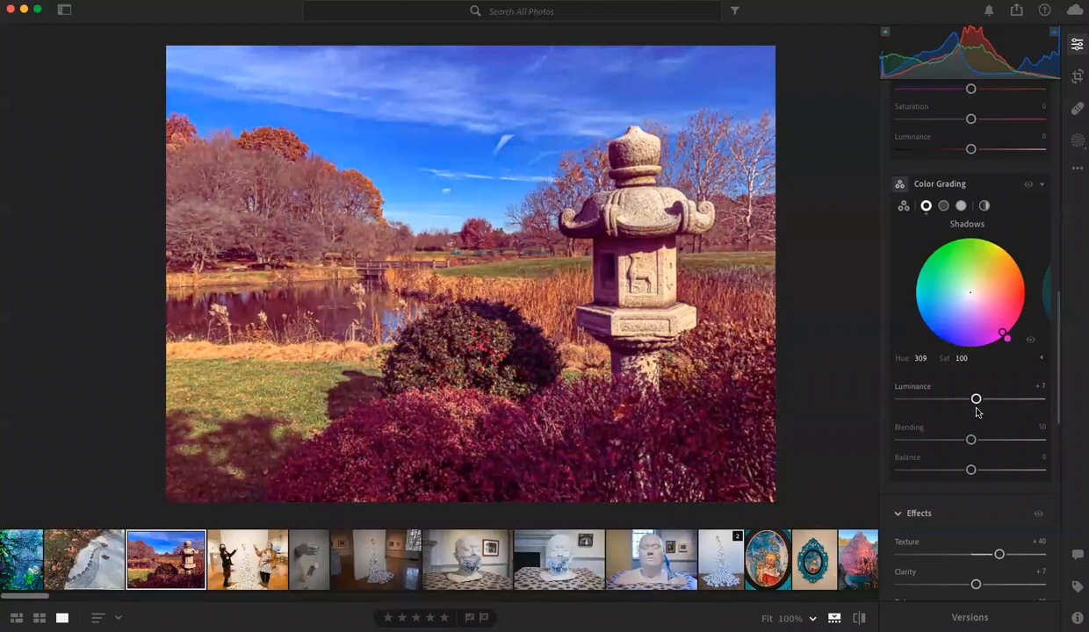
- Try the grading's blending at 100 and 49, and its balance at -100 and +100 before returning it to 0
left_click_drag(970, 439, 1058, 461)
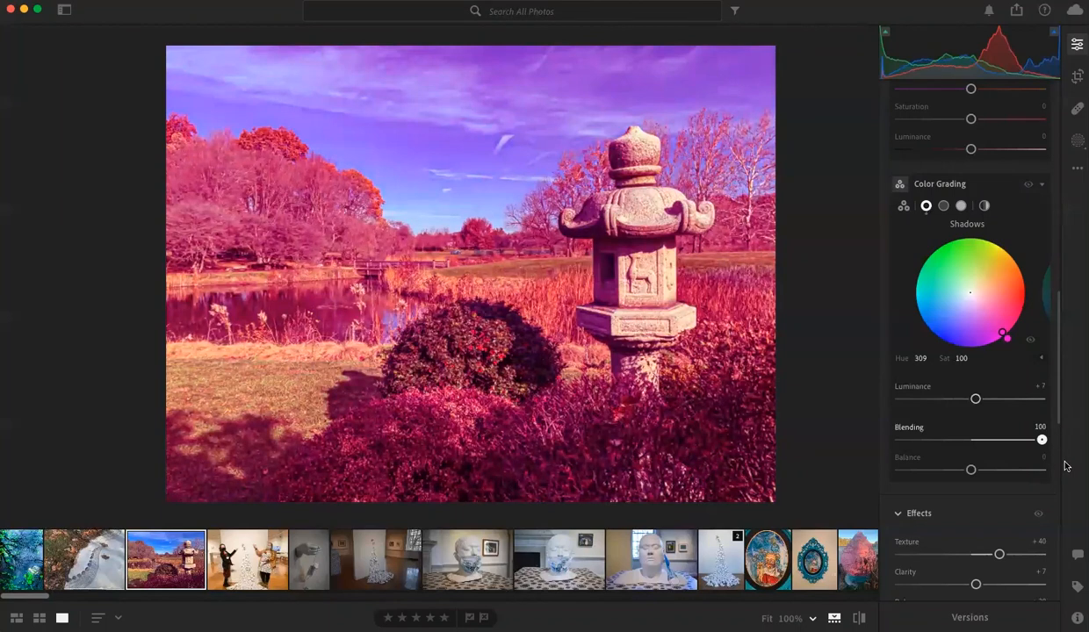
left_click_drag(1063, 462, 1045, 437)
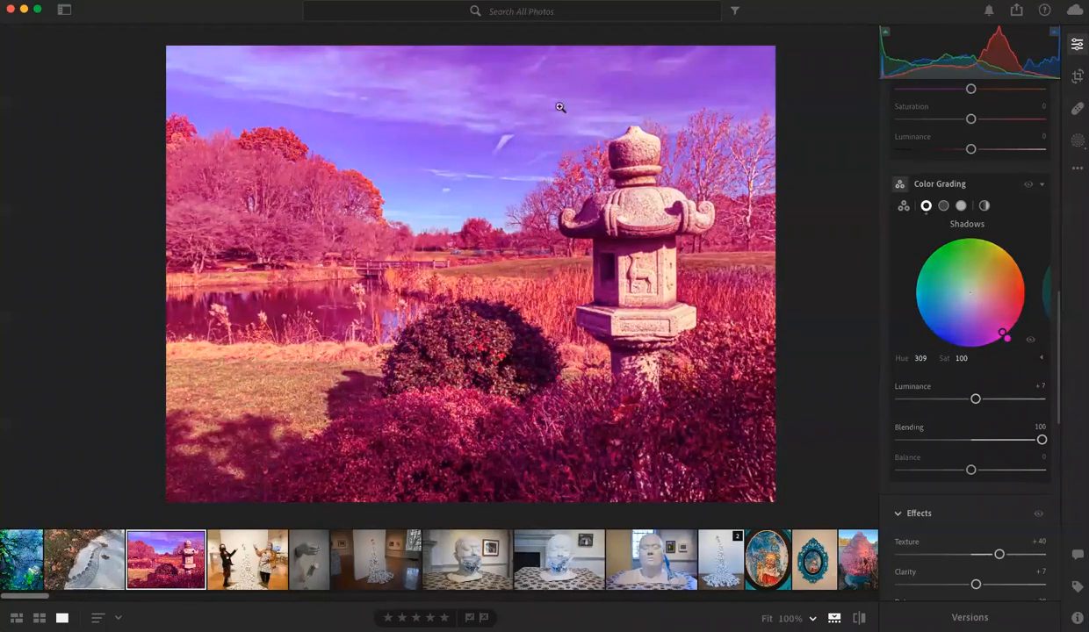
left_click_drag(1041, 439, 850, 432)
left_click_drag(934, 449, 802, 467)
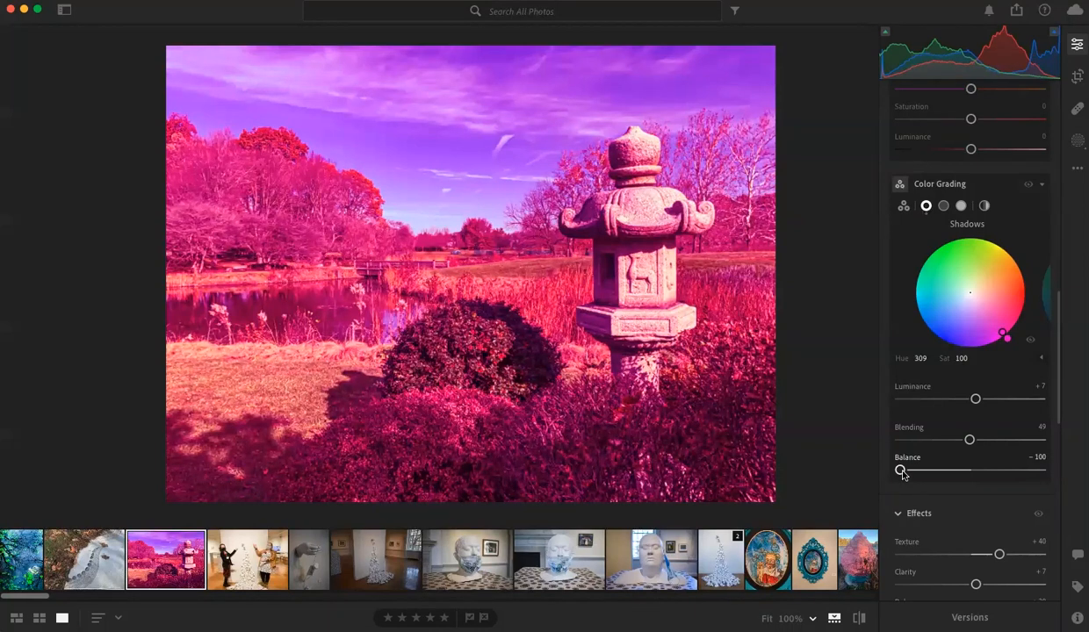
left_click_drag(902, 472, 1060, 497)
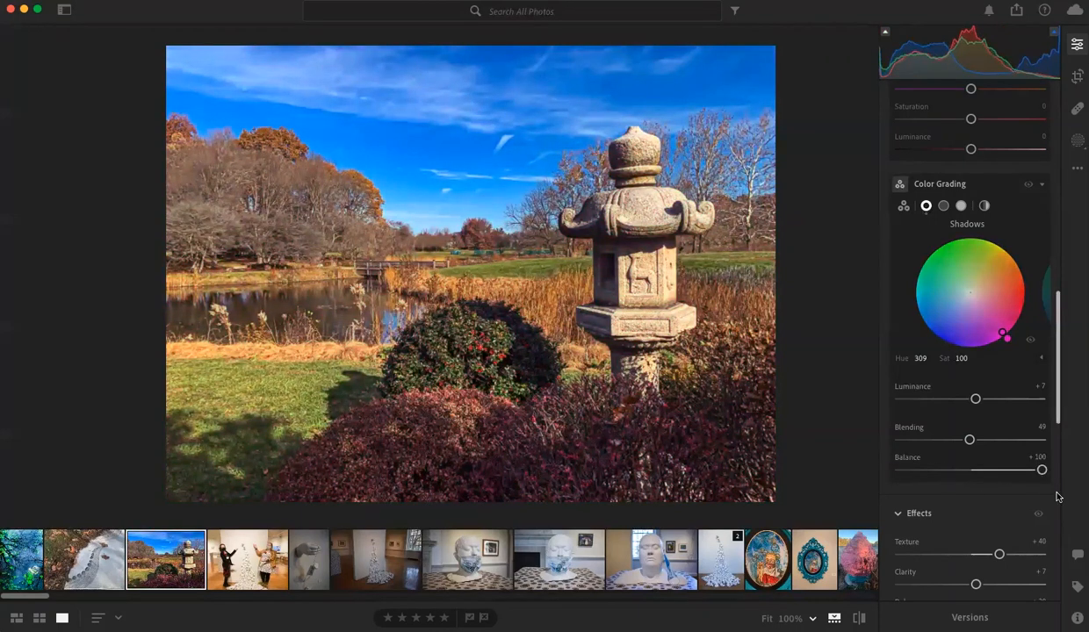
left_click_drag(1041, 470, 973, 460)
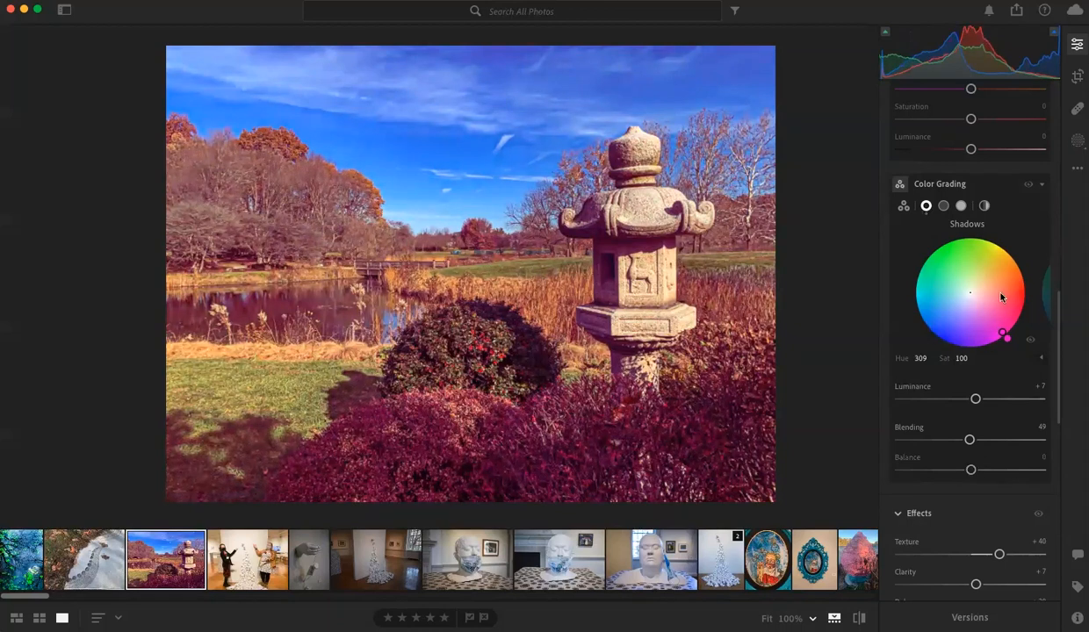
- Grade the shadows teal with hue 169, saturation 20 and luminance -16, and set blending to 67
left_click_drag(1003, 336, 945, 316)
left_click_drag(946, 326, 960, 295)
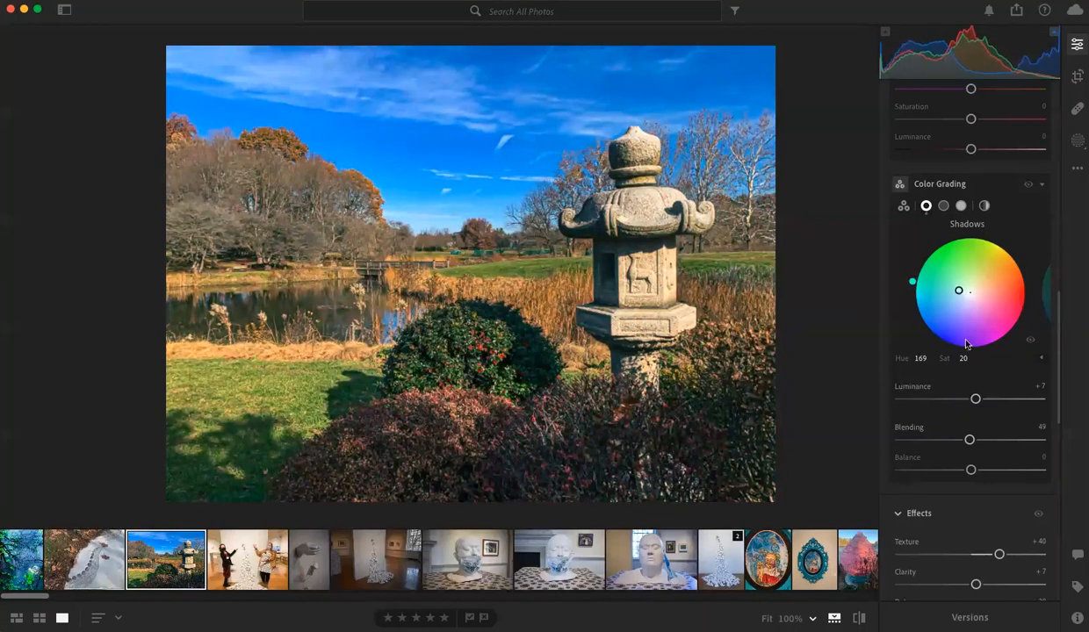
mouse_move(976, 401)
left_mouse_down()
mouse_move(1036, 400)
mouse_move(949, 399)
mouse_move(959, 400)
left_mouse_up()
left_click_drag(970, 442, 995, 440)
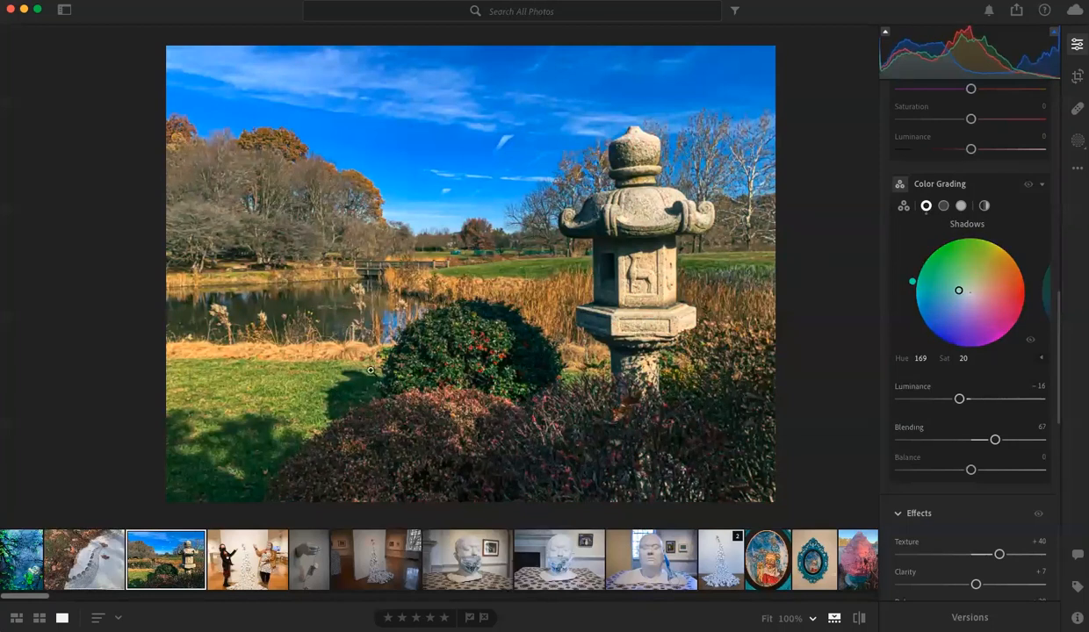
- Grade the midtones, trying hue 330 at saturation 100 before settling on a faint orange with hue 36 and saturation 2
left_click(944, 207)
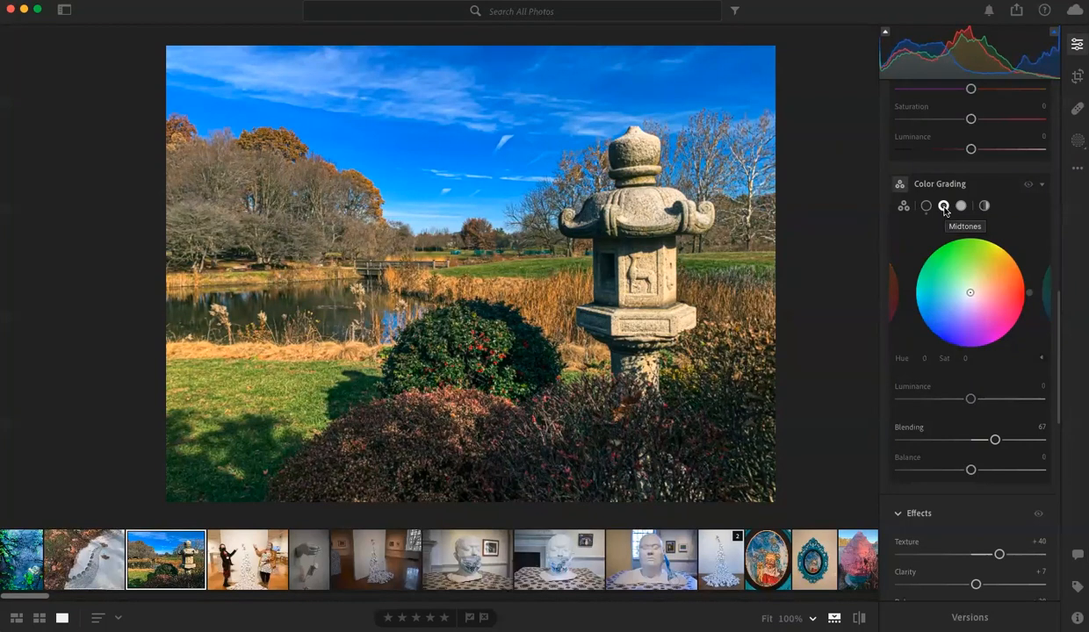
left_click(944, 206)
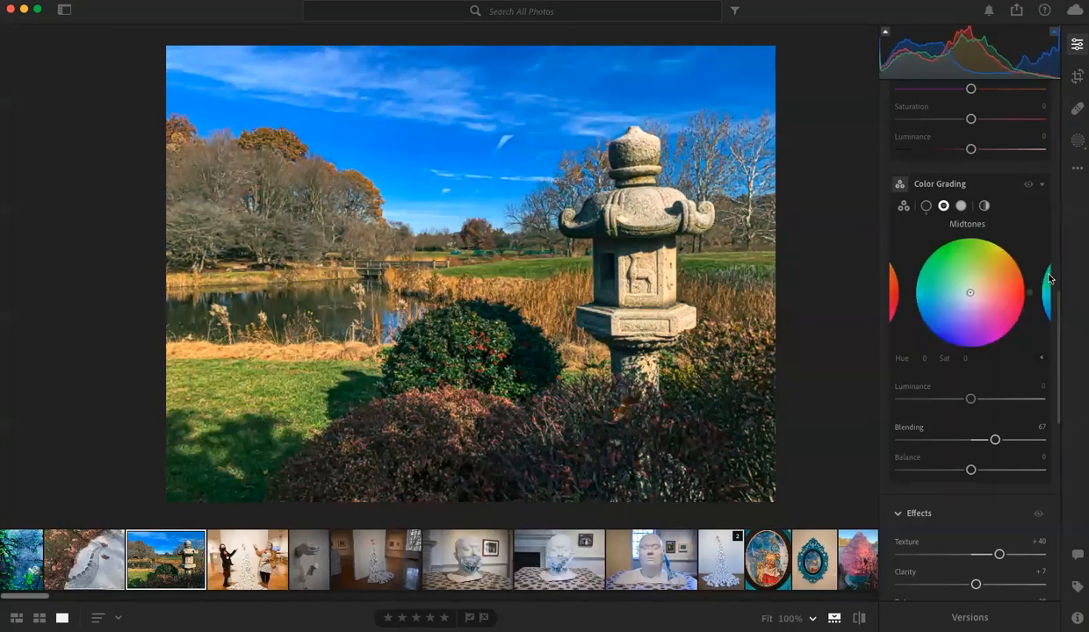
left_click_drag(970, 294, 1029, 331)
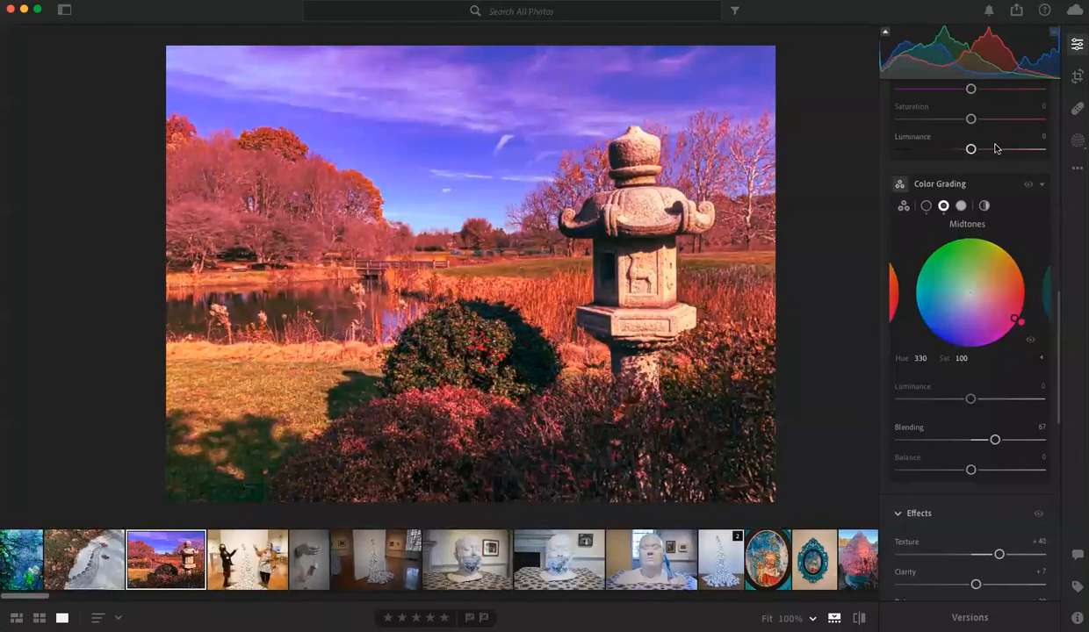
mouse_move(1009, 319)
left_mouse_down()
mouse_move(979, 299)
mouse_move(1007, 275)
mouse_move(963, 281)
mouse_move(968, 311)
mouse_move(938, 310)
mouse_move(994, 301)
mouse_move(967, 315)
mouse_move(976, 287)
mouse_move(948, 281)
mouse_move(976, 300)
mouse_move(978, 280)
mouse_move(964, 276)
mouse_move(974, 272)
mouse_move(932, 279)
mouse_move(976, 290)
mouse_move(991, 318)
mouse_move(917, 308)
mouse_move(972, 295)
left_mouse_up()
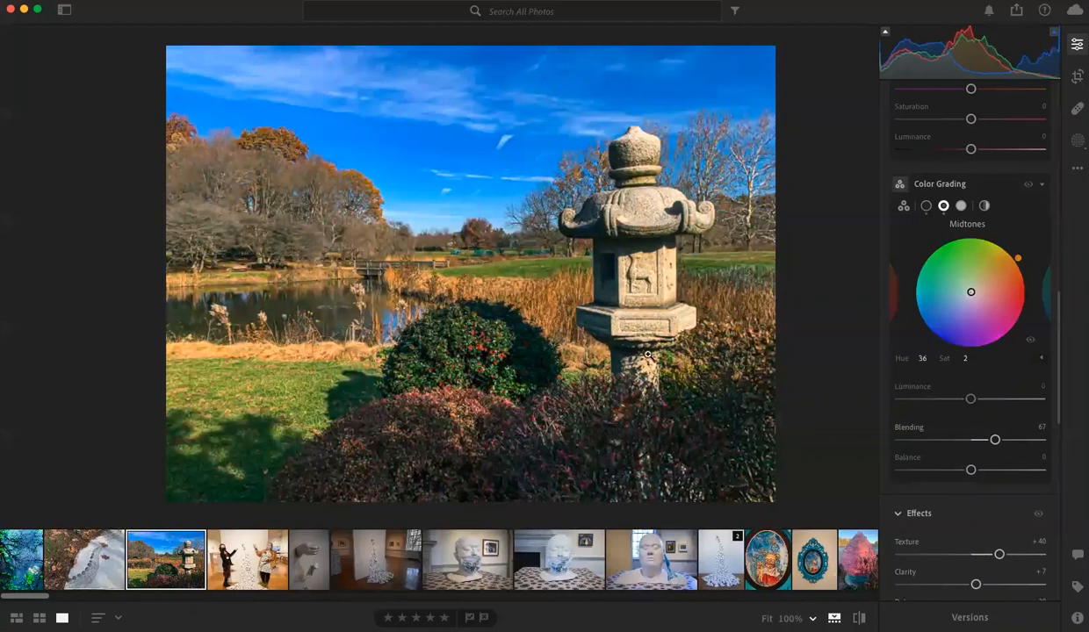
- Grade the highlights orange with hue 29, saturation 38 and luminance +80, after trying purple at hue 275
left_click(963, 206)
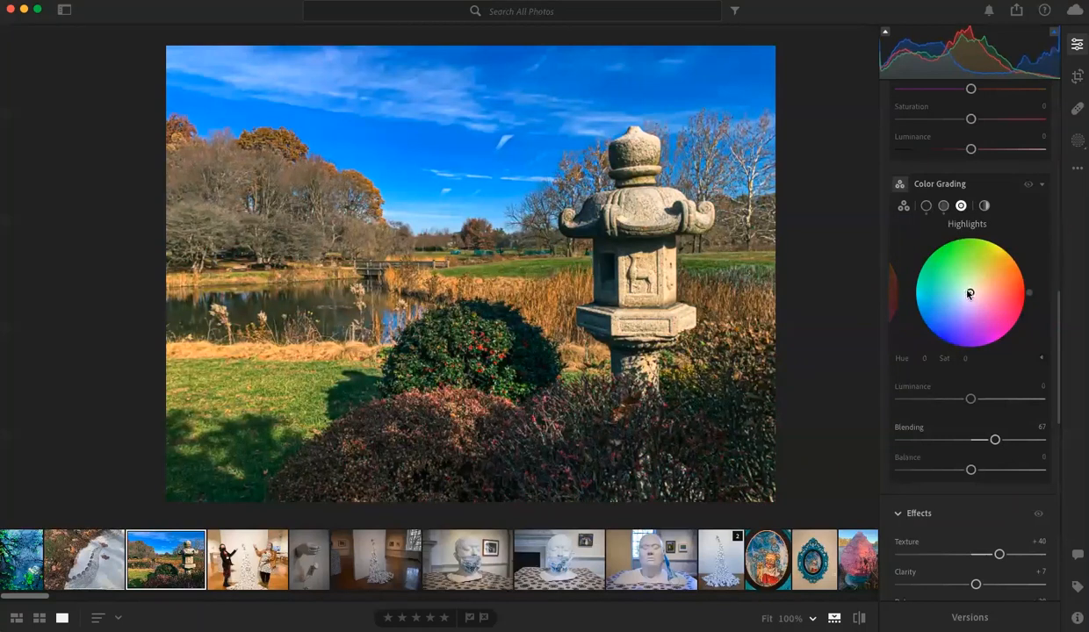
left_click_drag(971, 295, 975, 393)
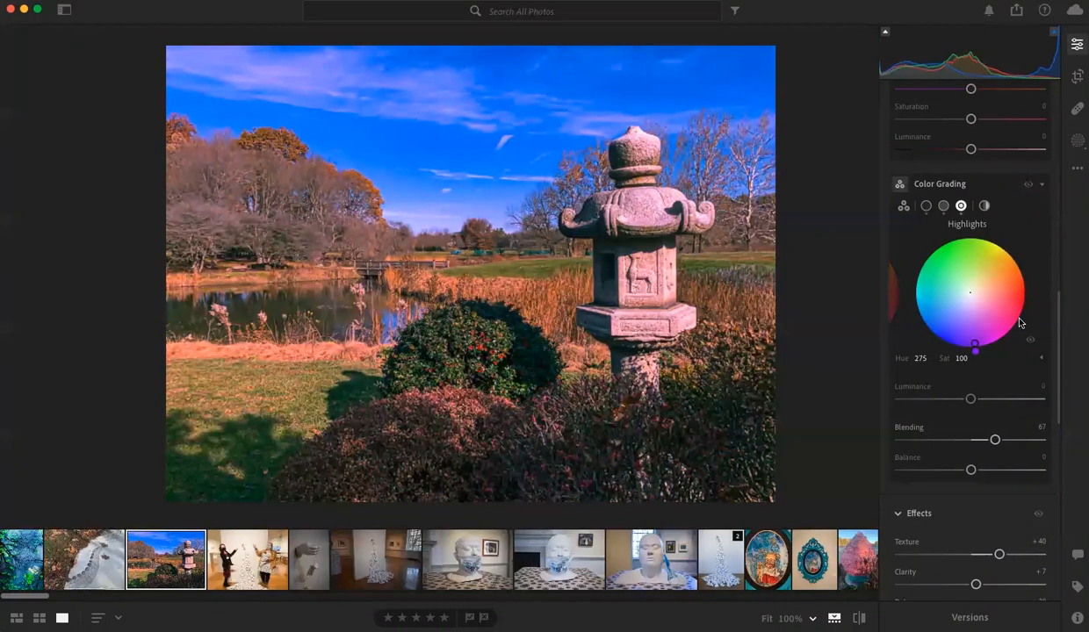
left_click_drag(975, 347, 972, 321)
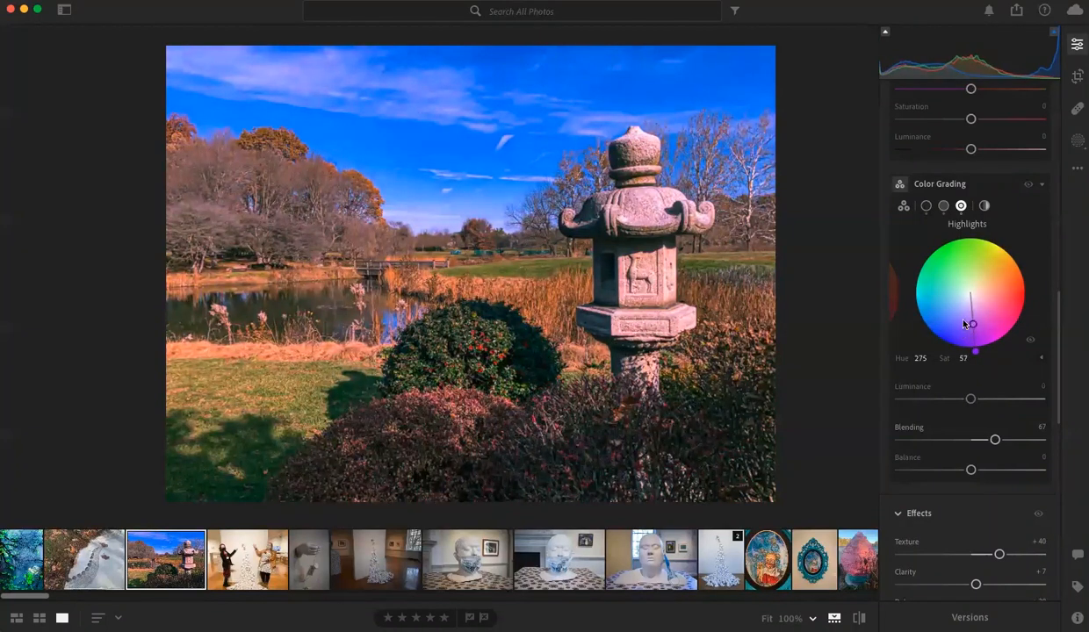
left_click_drag(970, 397, 1029, 410)
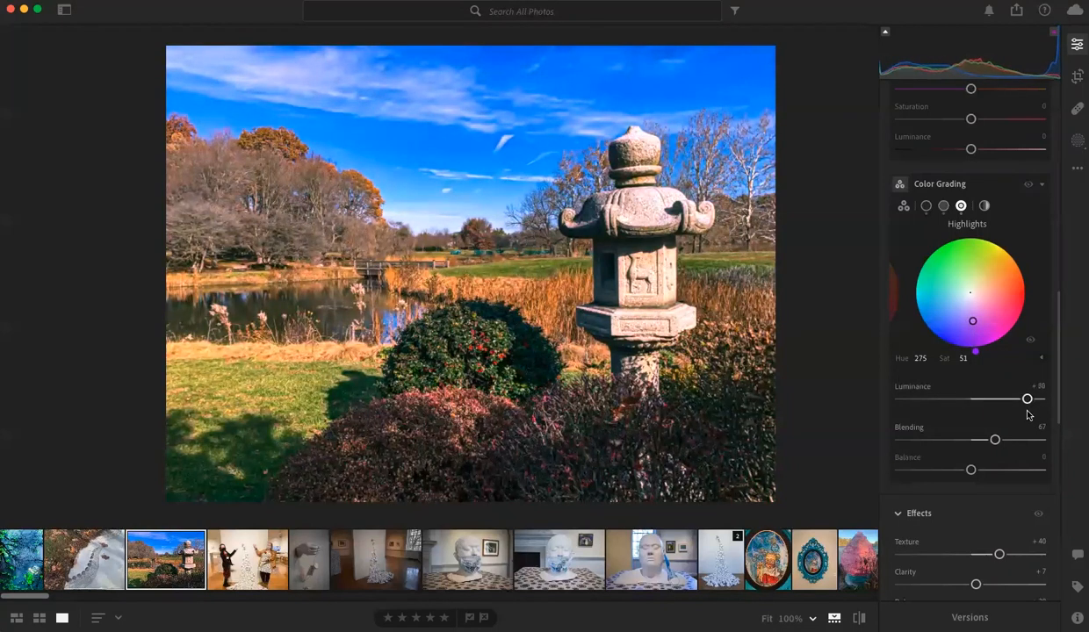
left_click_drag(973, 321, 983, 290)
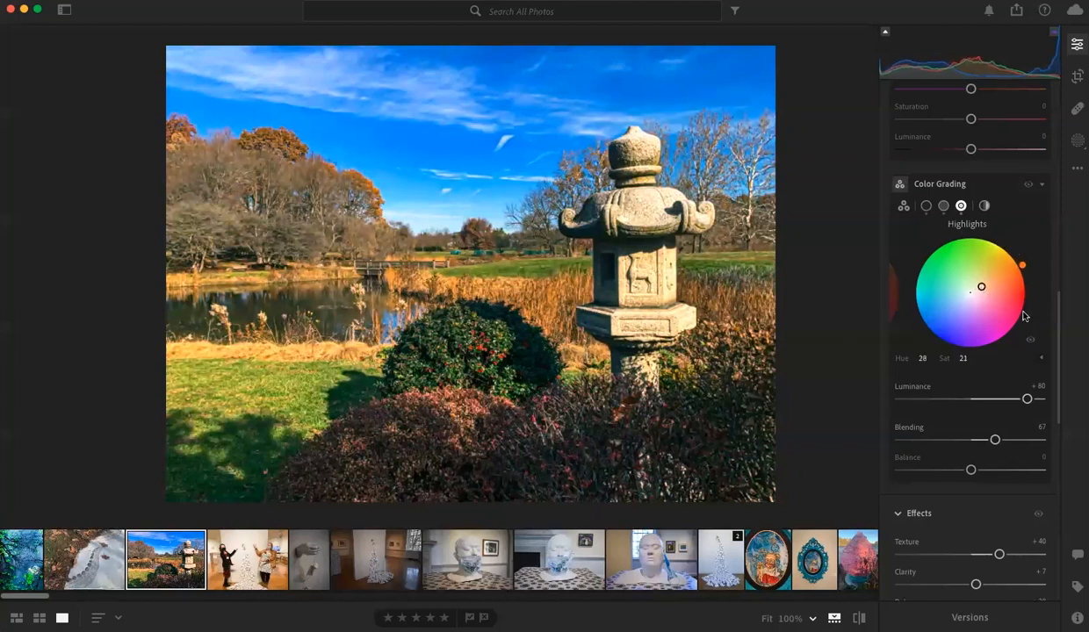
left_click(990, 285)
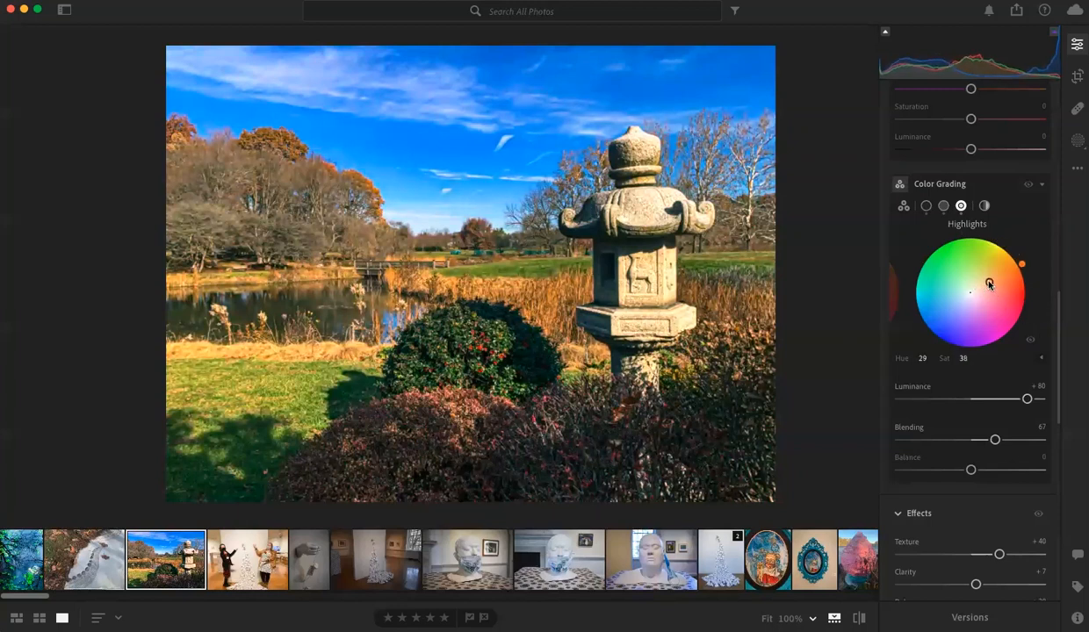
- Refine the highlights grading to hue 41 and saturation 41, and set the blending to 37
left_click_drag(994, 279, 988, 277)
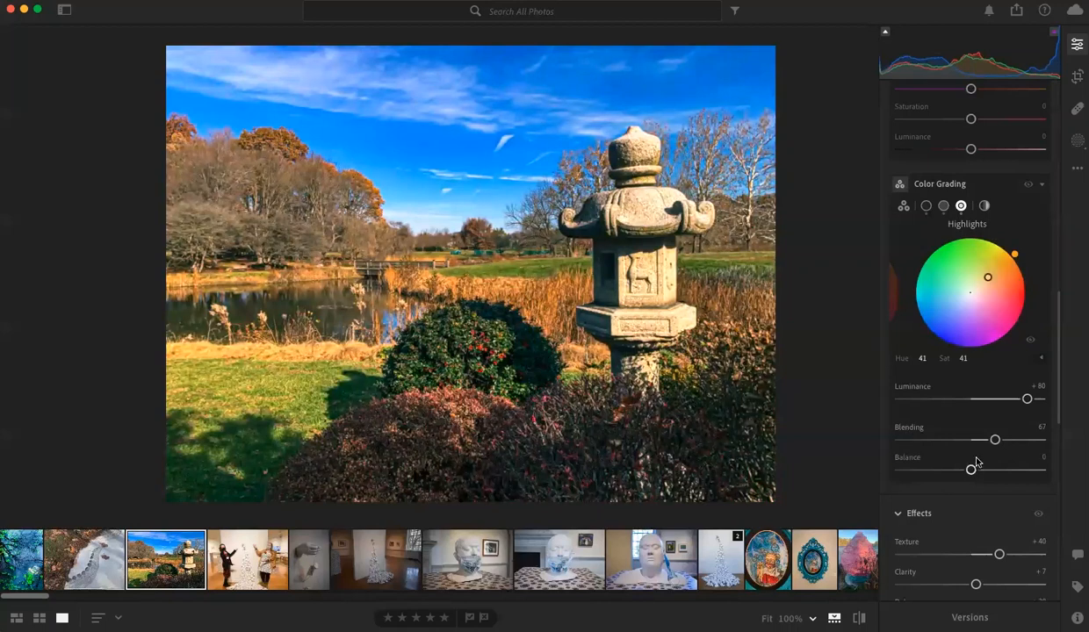
left_click_drag(995, 440, 955, 444)
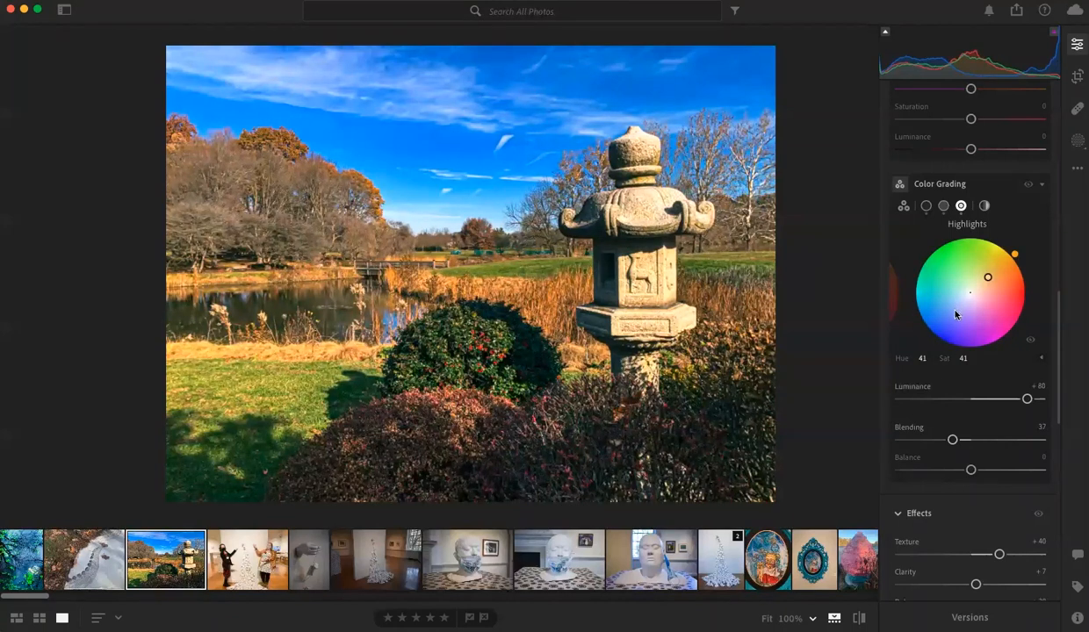
- Compare the lantern photo with and without its color grading by switching the grading's visibility off and on several times
left_click(1028, 185)
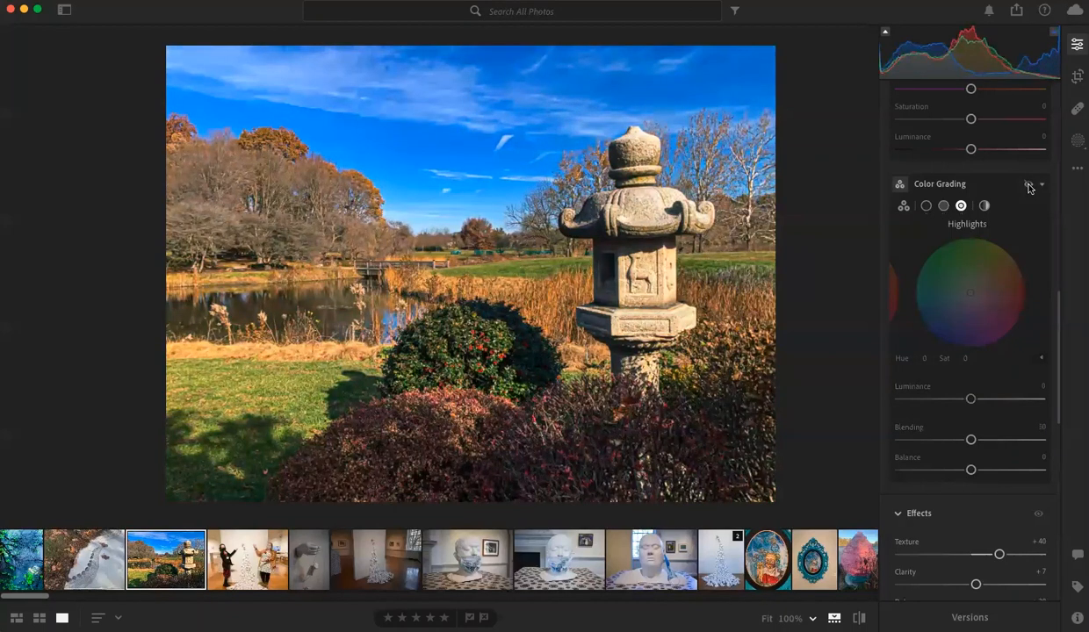
left_click(1029, 187)
left_click(1029, 186)
left_click(1029, 186)
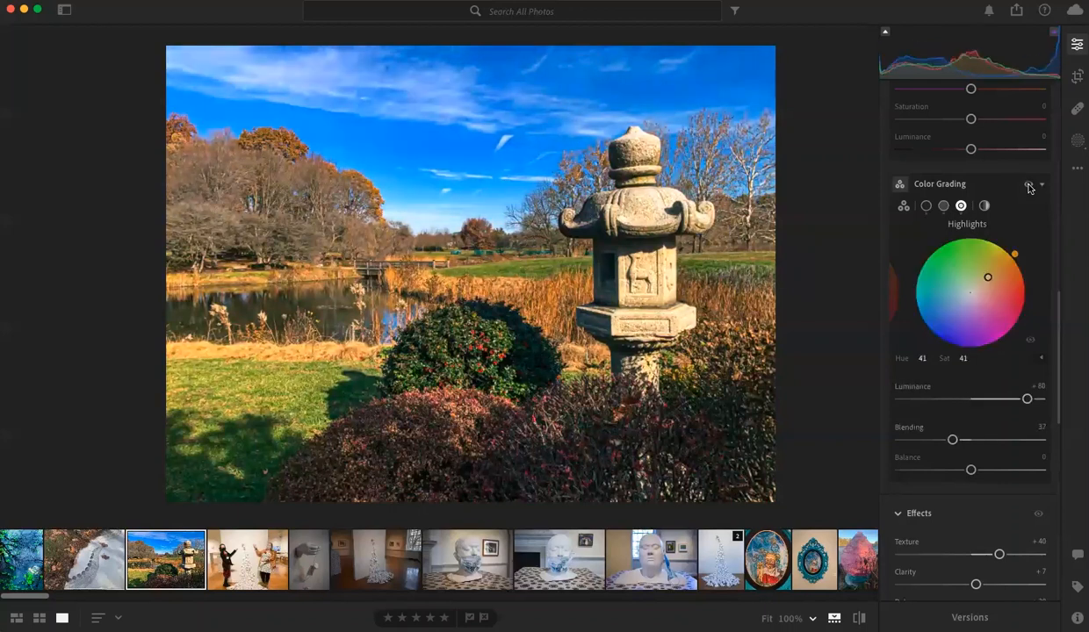
left_click(1029, 186)
left_click(1029, 186)
left_click(1029, 186)
left_click(1029, 186)
left_click(1030, 187)
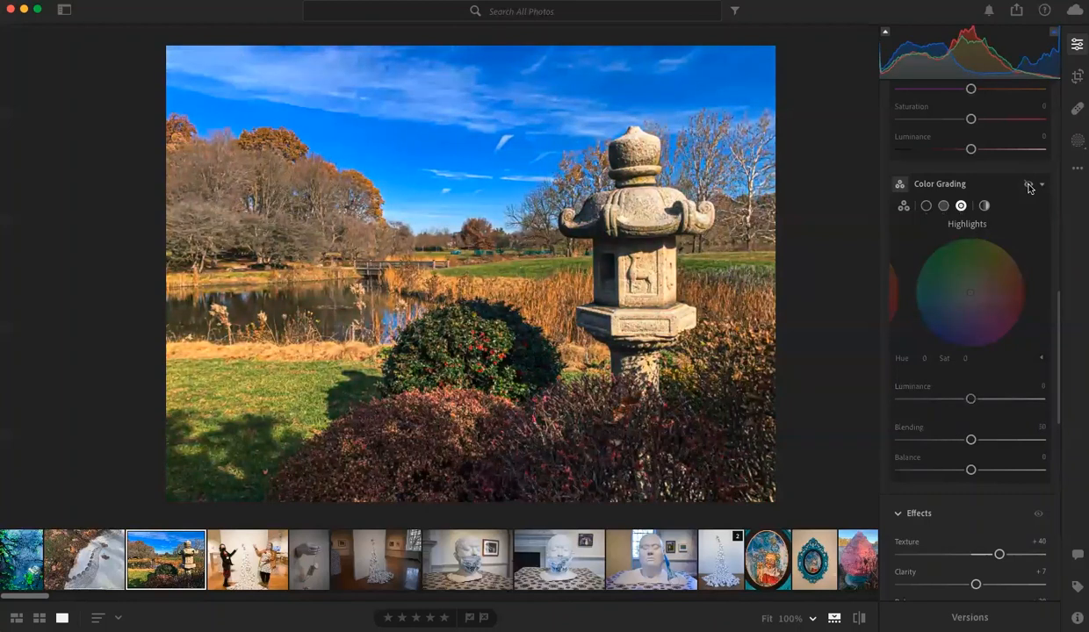
left_click(1029, 186)
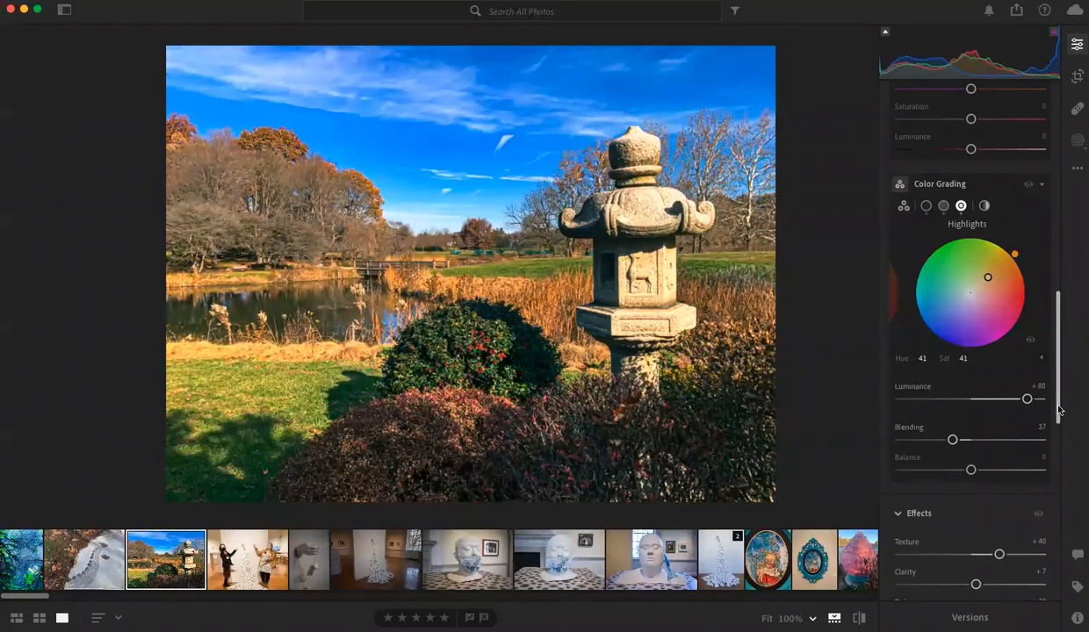
- Switch to the gallery photo of two people beside the sculpture and grade its shadows purple with hue 290 and saturation 100
left_click_drag(1060, 410, 996, 419)
scroll(995, 420, "down", 5)
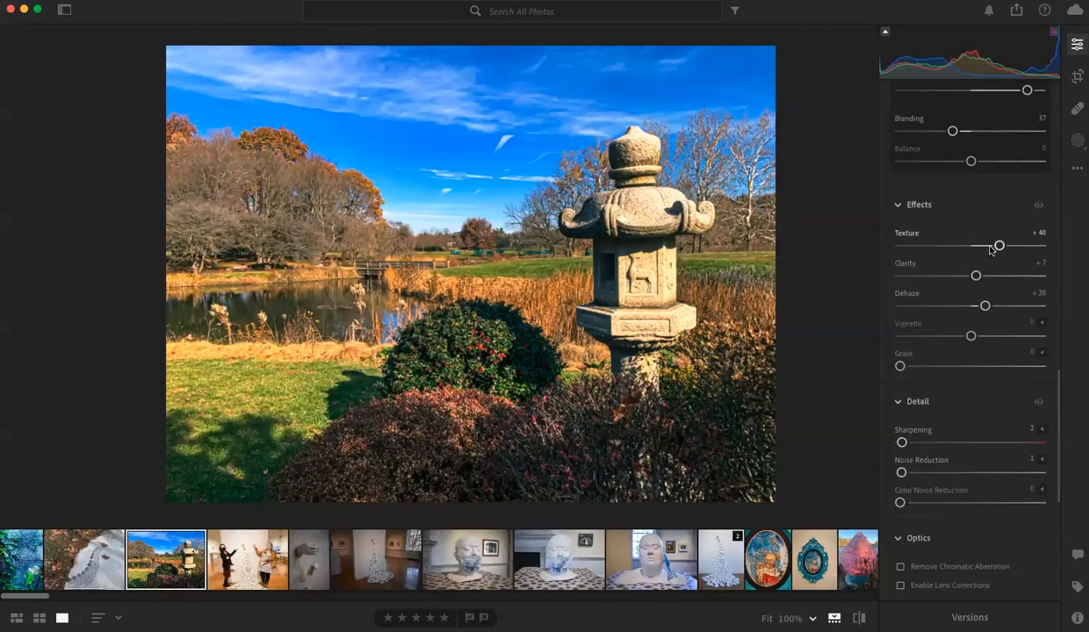
scroll(992, 246, "up", 5)
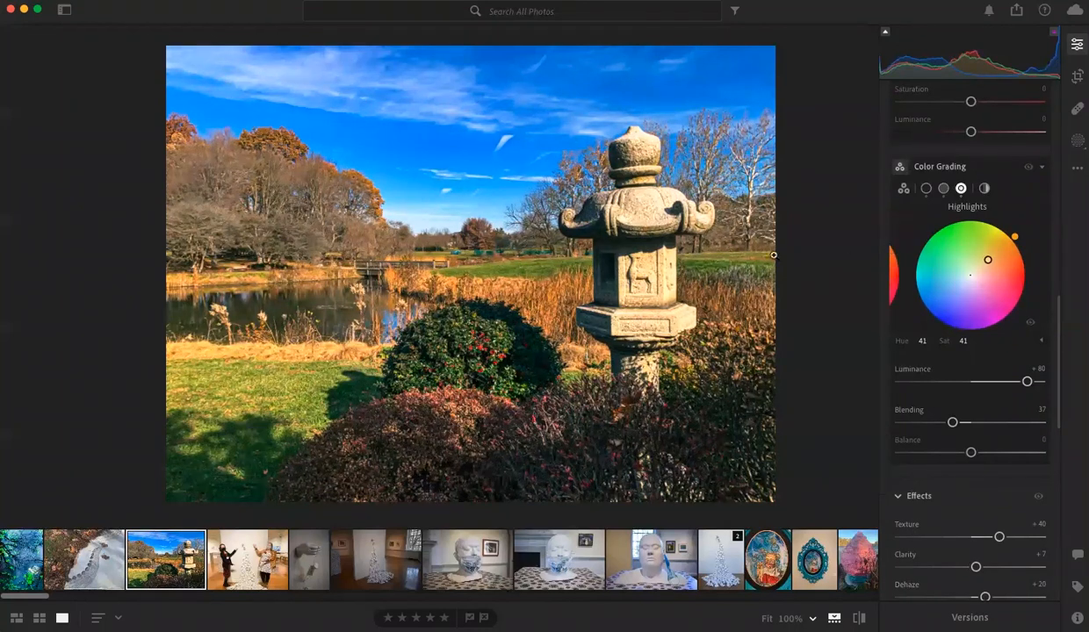
left_click(250, 565)
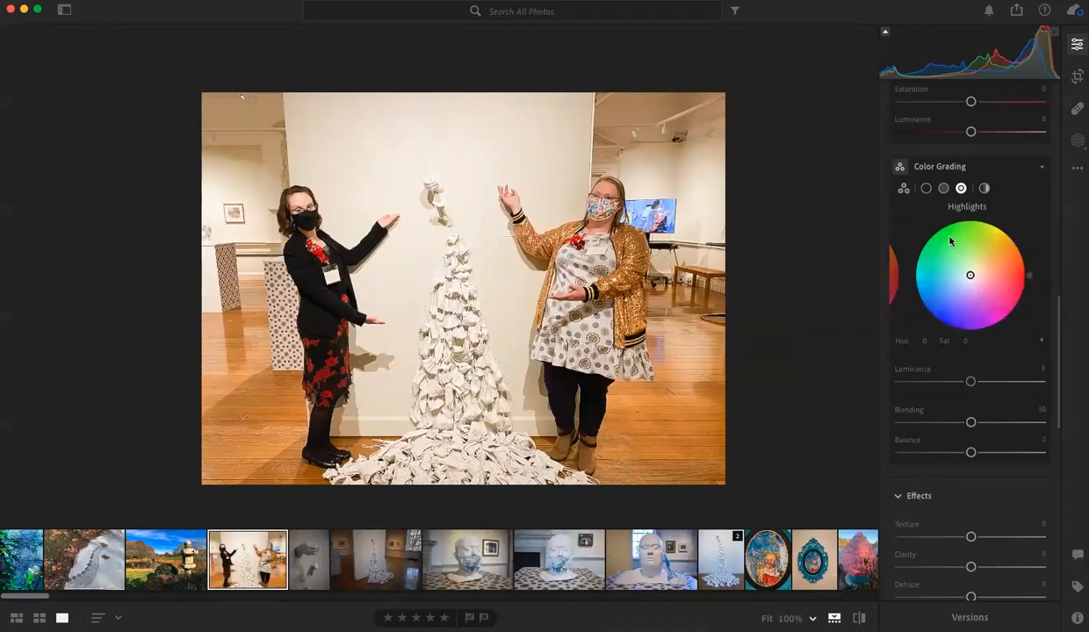
left_click(943, 188)
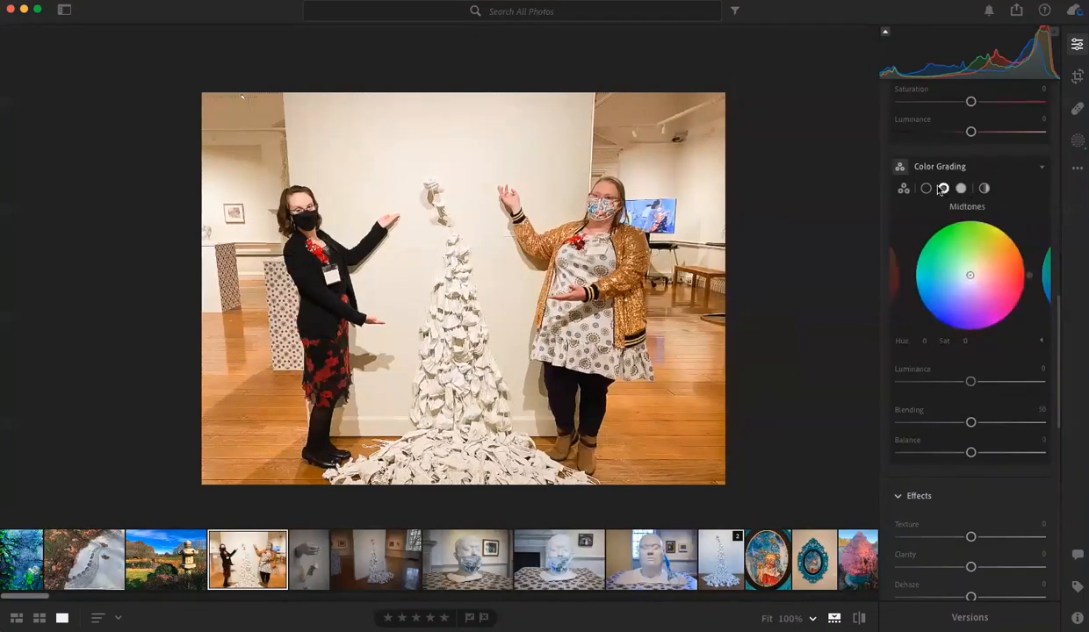
left_click(924, 189)
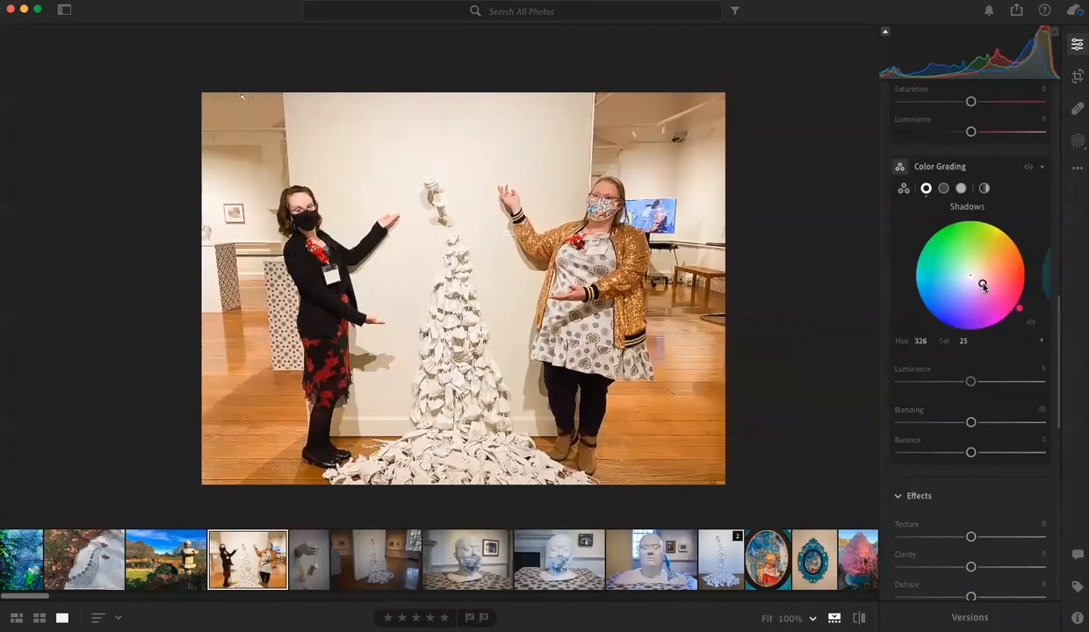
left_click_drag(972, 276, 990, 332)
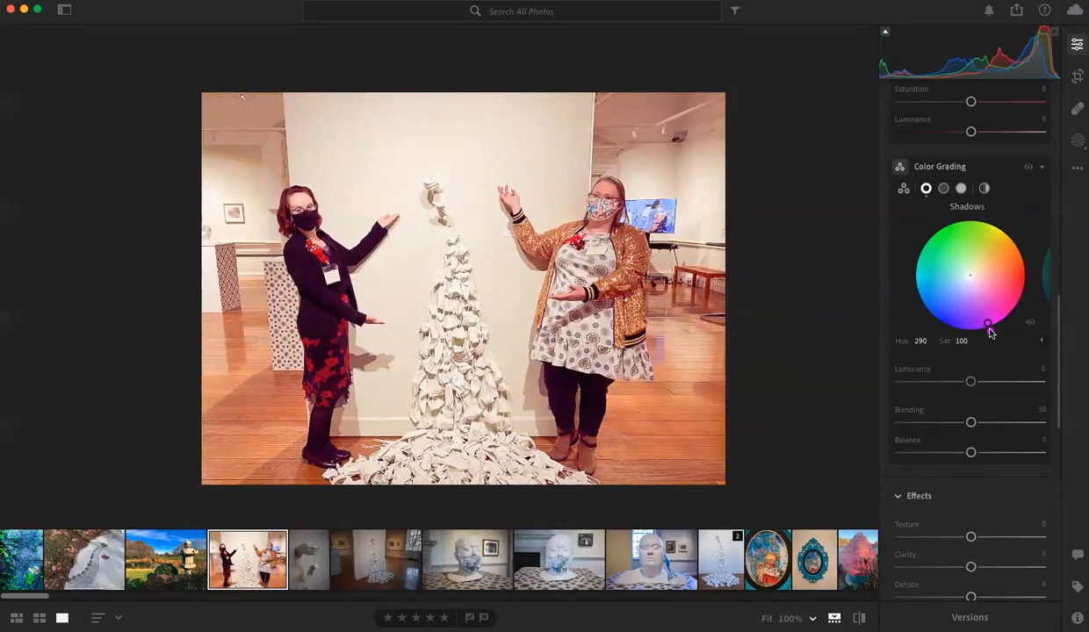
- Grade the gallery photo's midtones with hue 211 and saturation 57, and its highlights with hue 238 and saturation 23
left_click(944, 188)
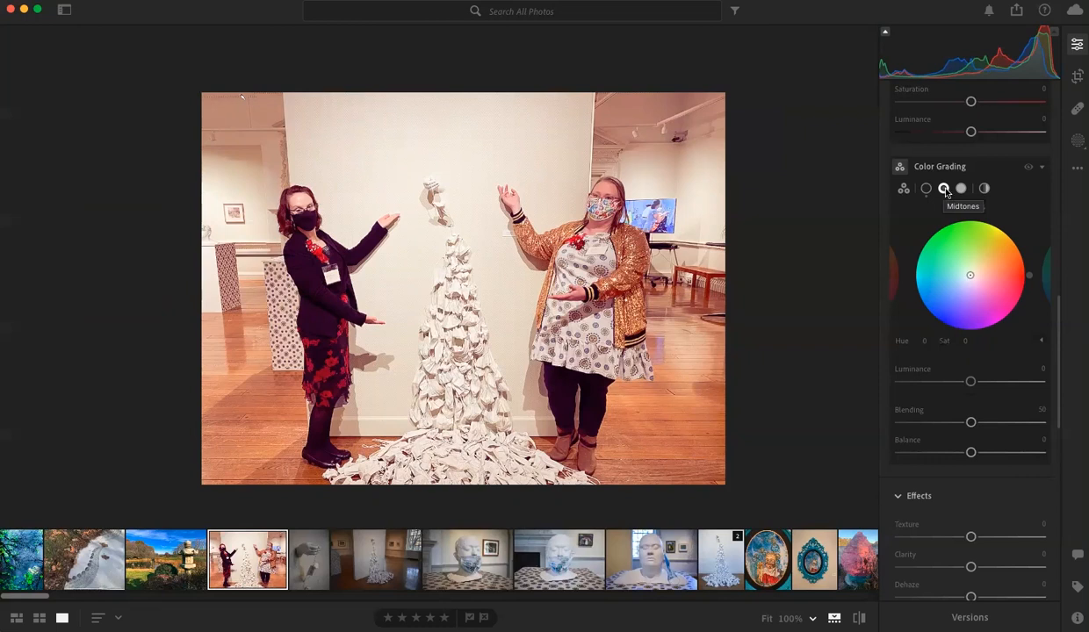
left_click(944, 189)
left_click_drag(970, 278, 945, 295)
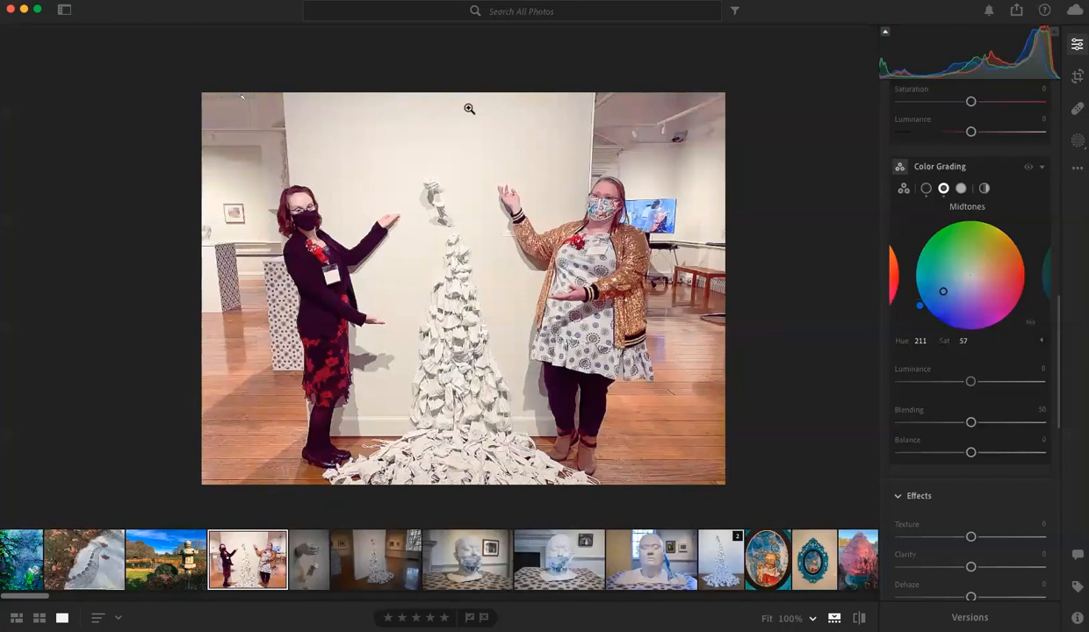
left_click(961, 189)
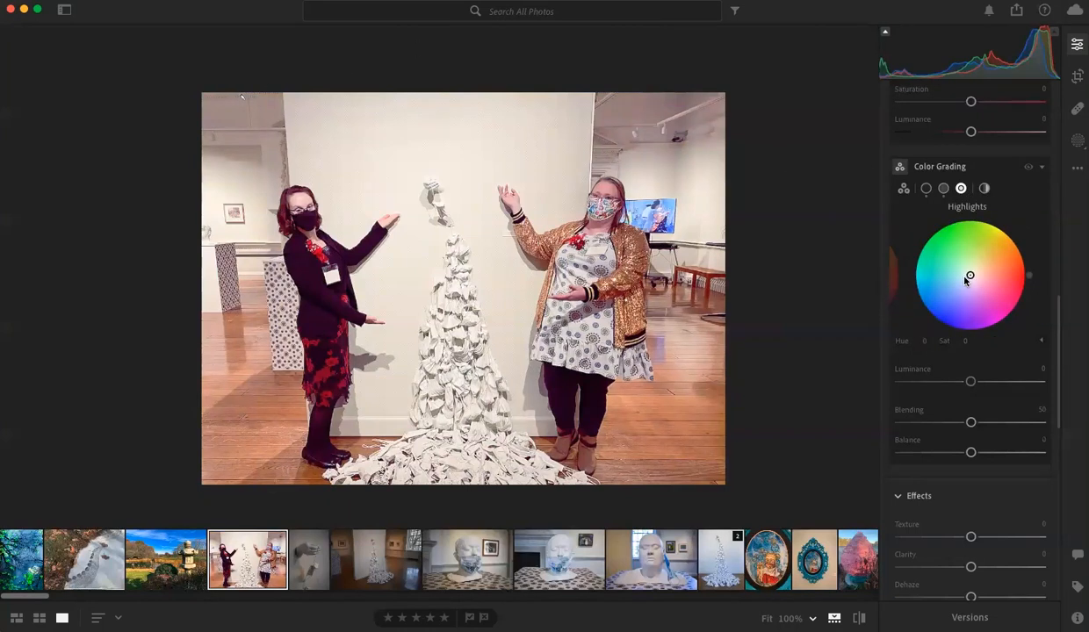
mouse_move(972, 277)
left_mouse_down()
mouse_move(1009, 275)
mouse_move(992, 227)
mouse_move(1034, 281)
mouse_move(990, 253)
mouse_move(920, 261)
mouse_move(999, 294)
mouse_move(984, 272)
mouse_move(936, 268)
mouse_move(935, 283)
mouse_move(968, 295)
mouse_move(963, 287)
left_mouse_up()
left_click(283, 183)
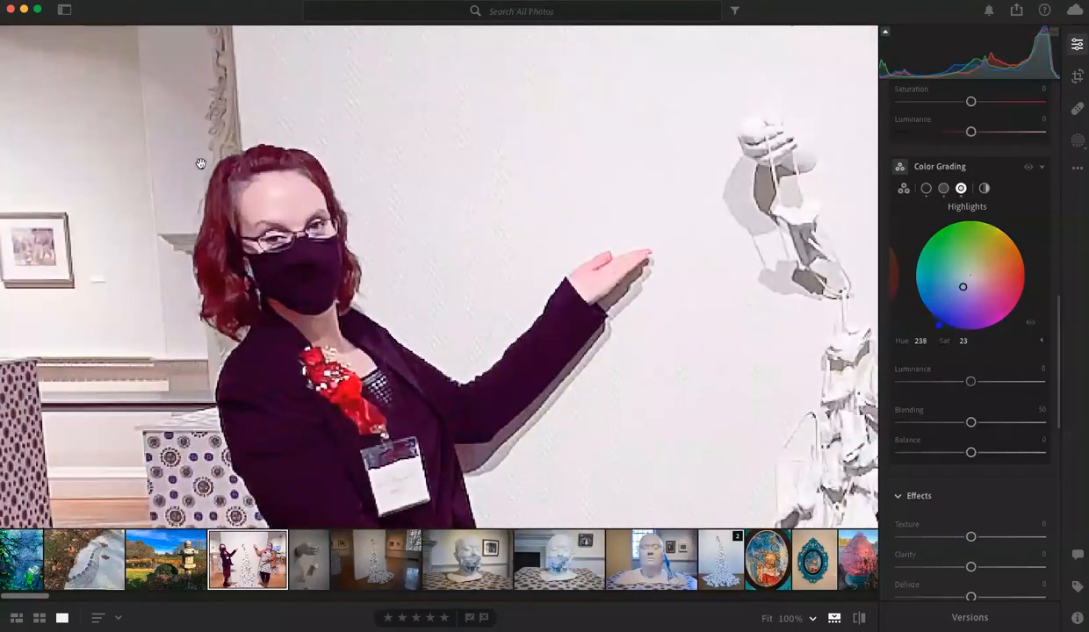
left_click(439, 268)
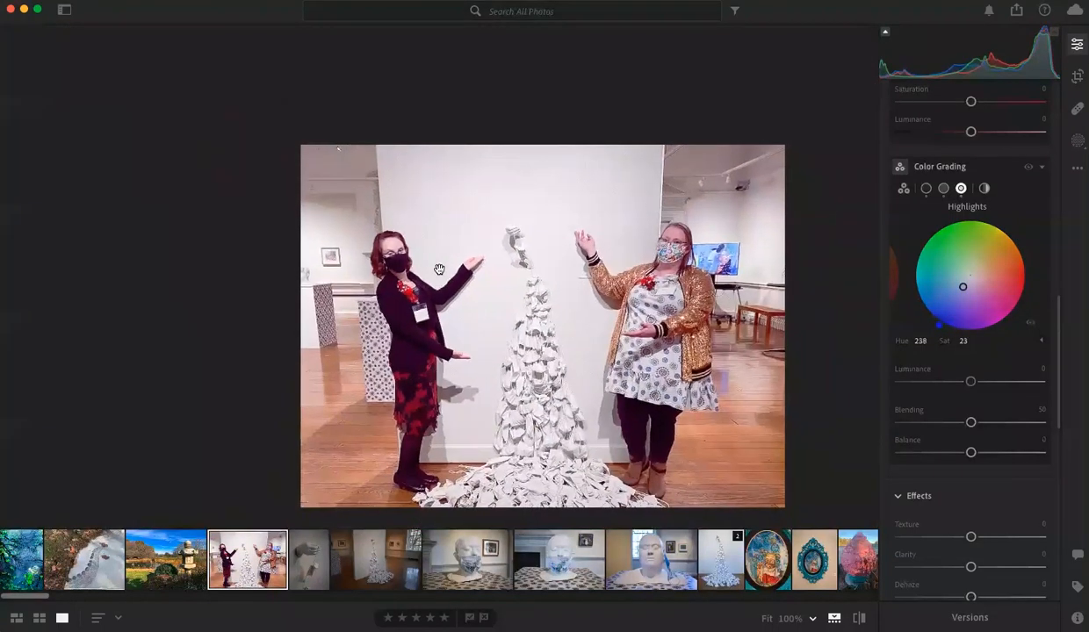
- Regrade the gallery photo's midtones to hue 202 and saturation 62, and shift its shadows to a strong blue
left_click(943, 188)
mouse_move(943, 294)
left_mouse_down()
mouse_move(913, 282)
mouse_move(947, 268)
mouse_move(927, 279)
mouse_move(931, 294)
left_mouse_up()
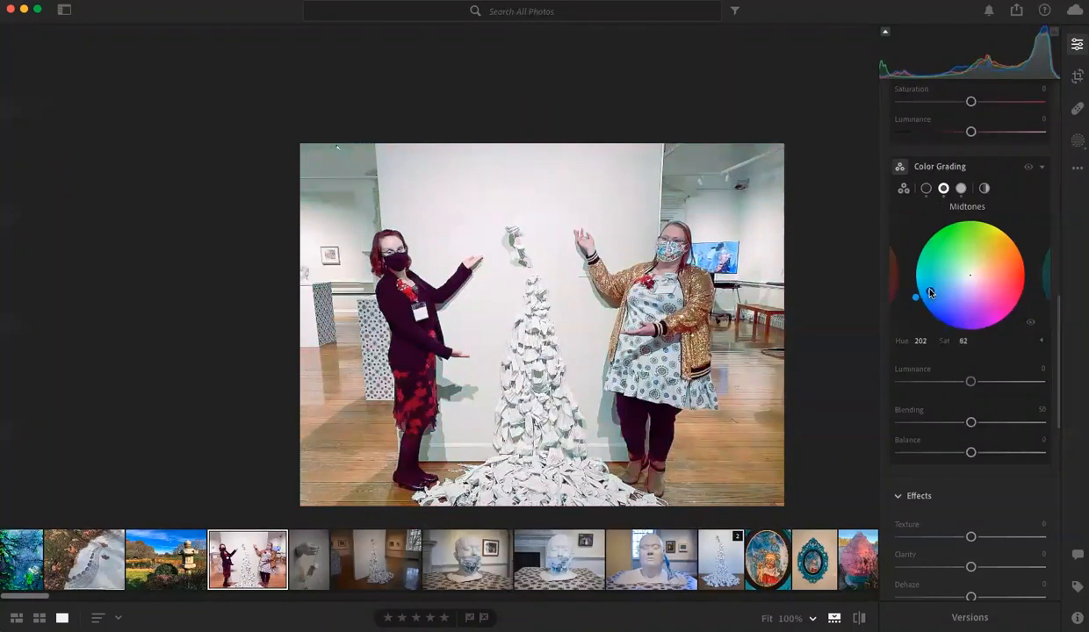
left_click(925, 188)
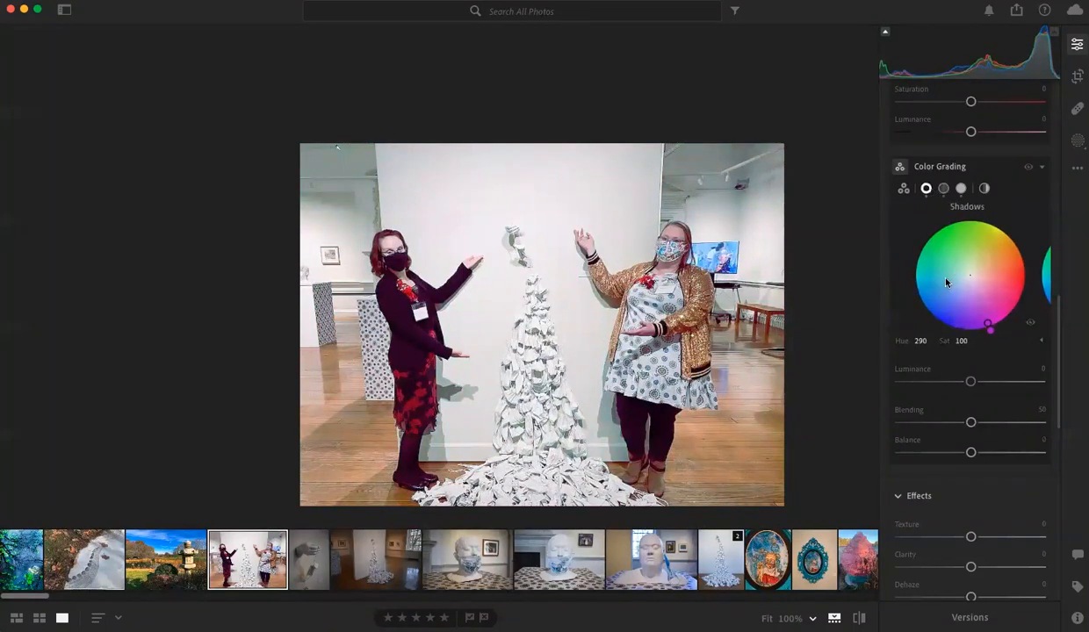
left_click_drag(995, 318, 922, 302)
- Return to the stone lantern photo and start exporting it with custom settings
left_click(174, 569)
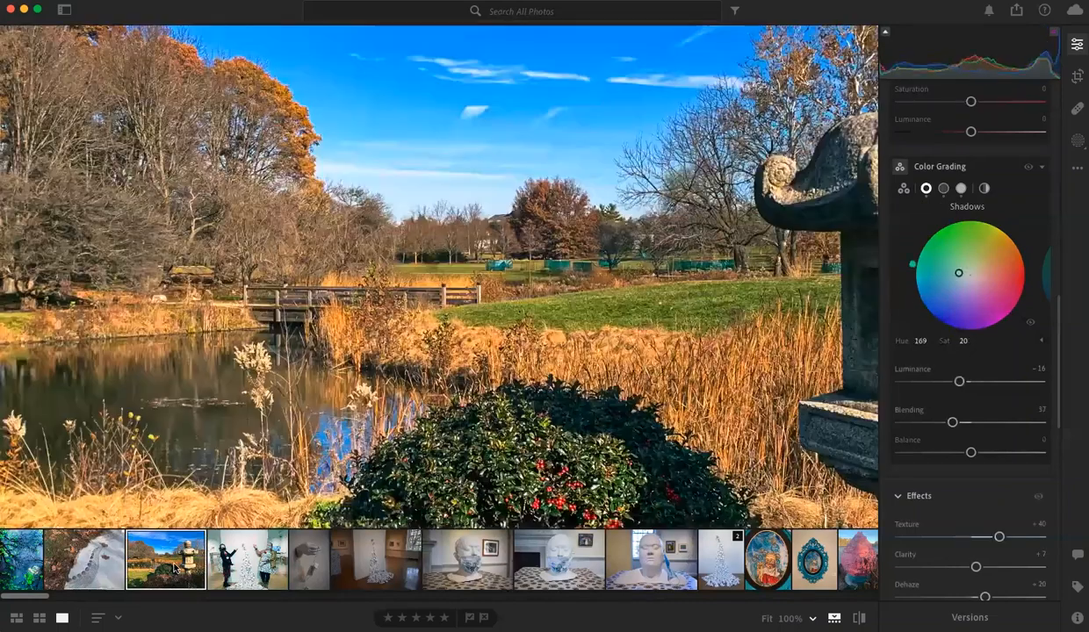
scroll(613, 276, "down", 3)
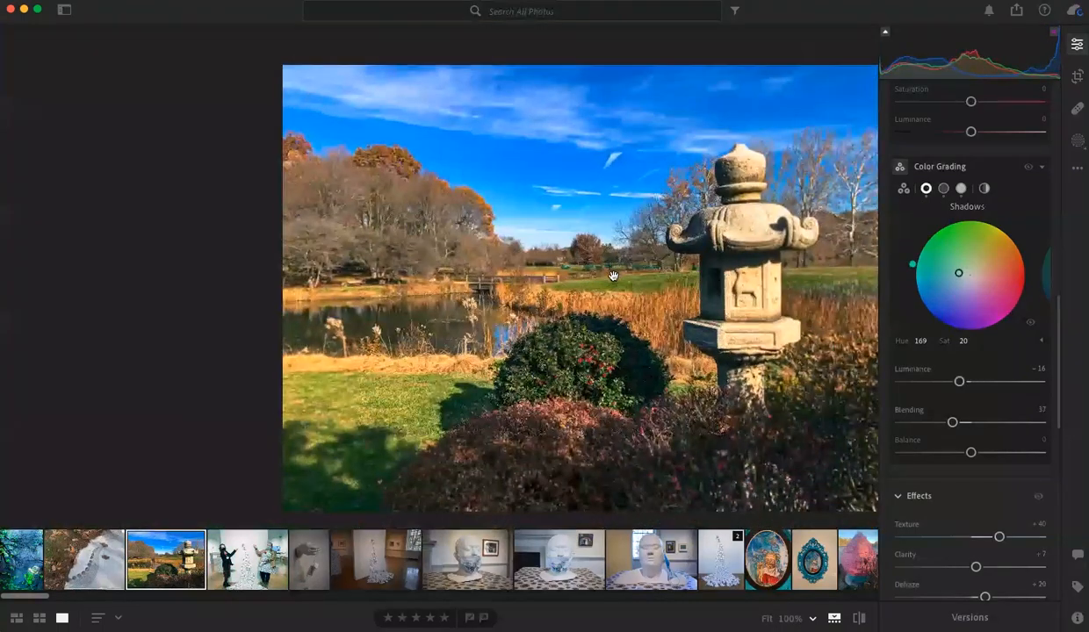
scroll(613, 276, "up", 1)
scroll(613, 276, "right", 2)
scroll(613, 275, "down", 4)
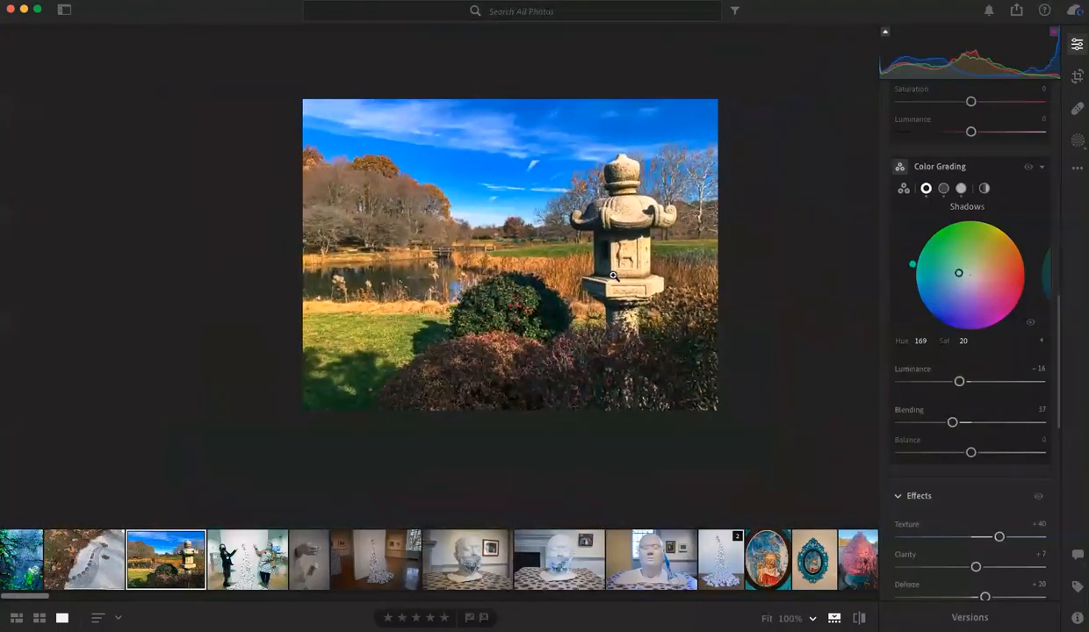
scroll(613, 276, "up", 3)
scroll(613, 276, "up", 1)
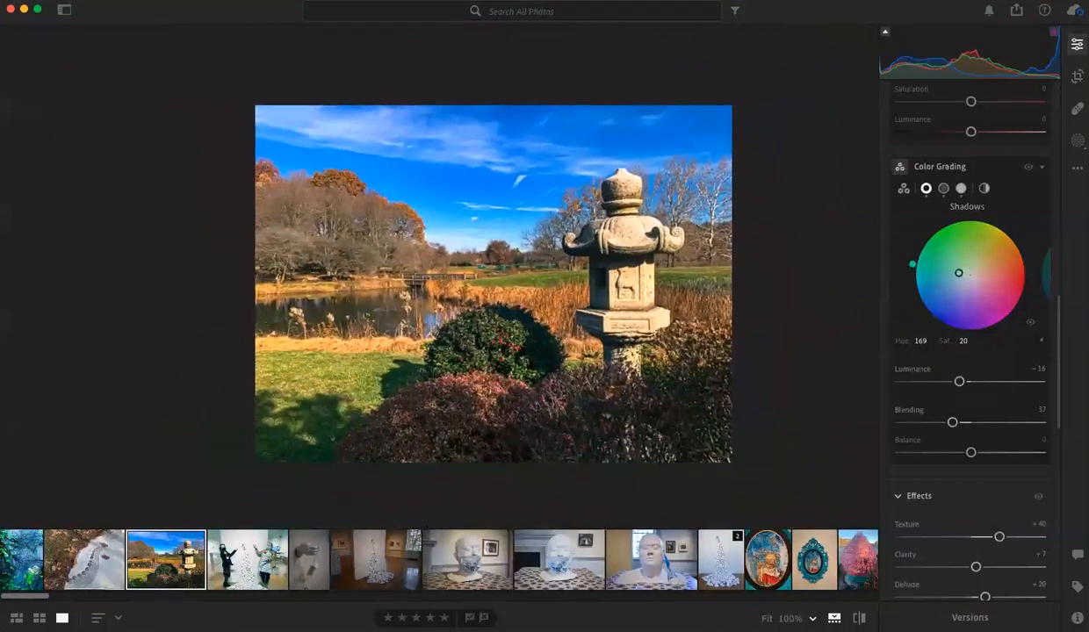
left_click(1017, 12)
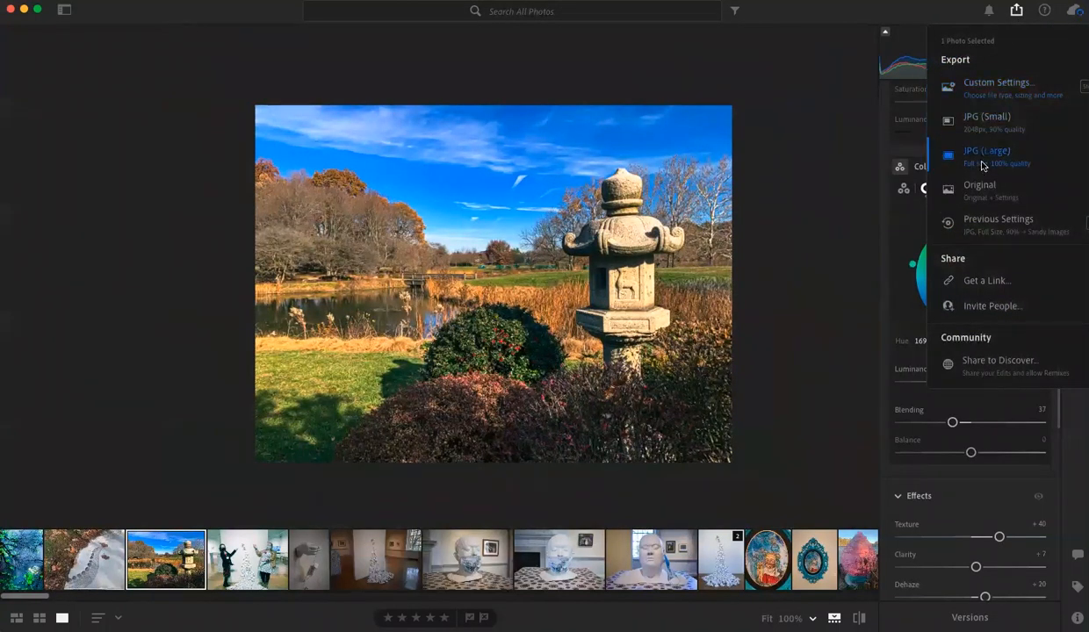
left_click(987, 86)
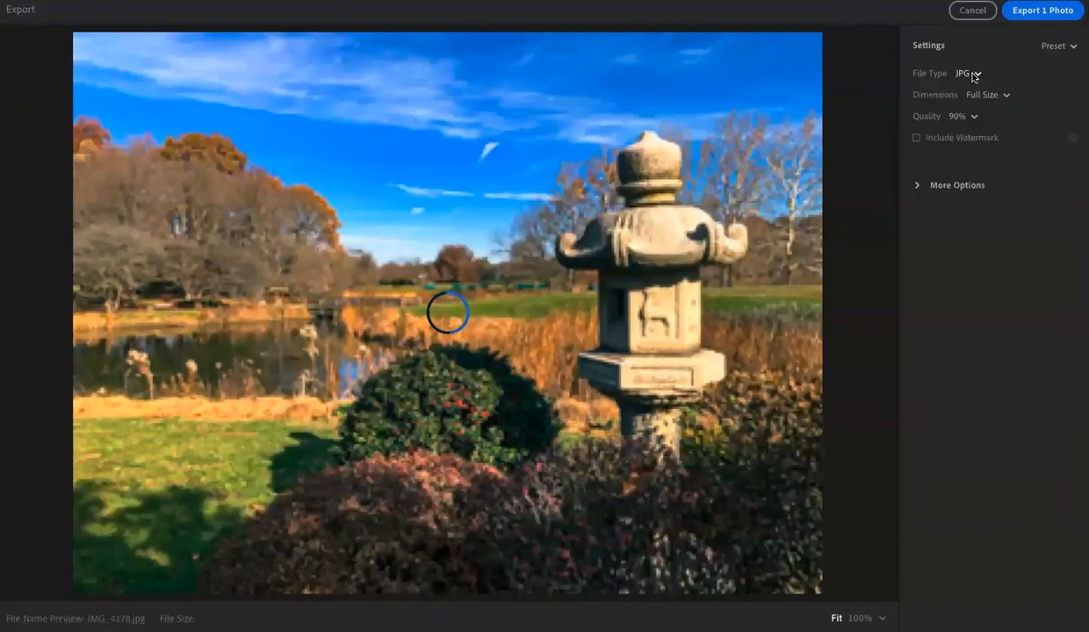
- Set the export file type to JPG and the dimensions to Full Size, with quality at 90%
left_click(973, 76)
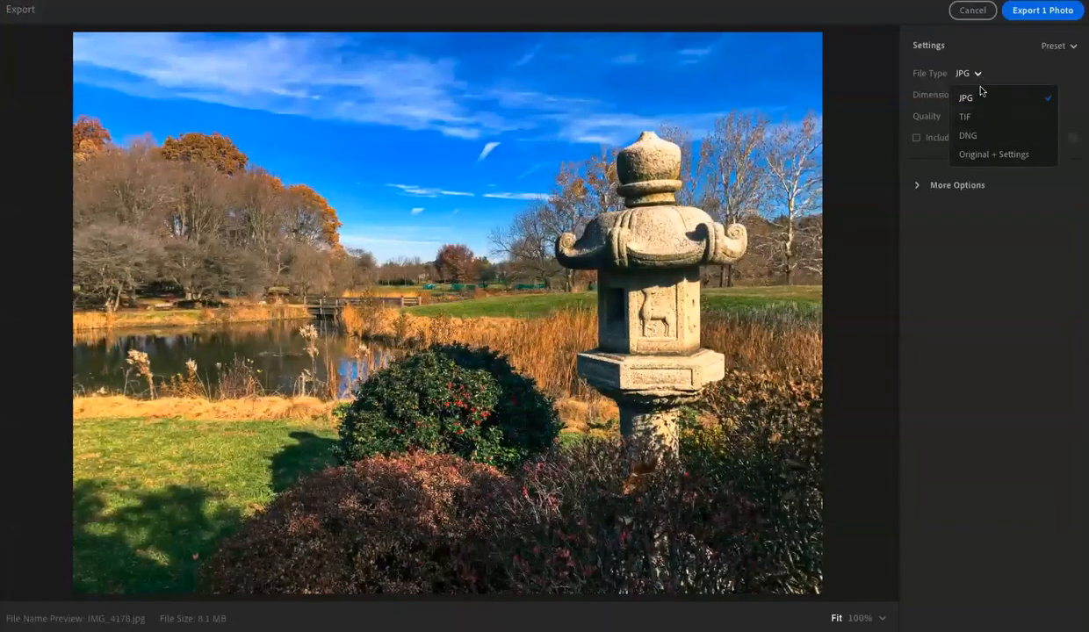
left_click(966, 98)
left_click(993, 95)
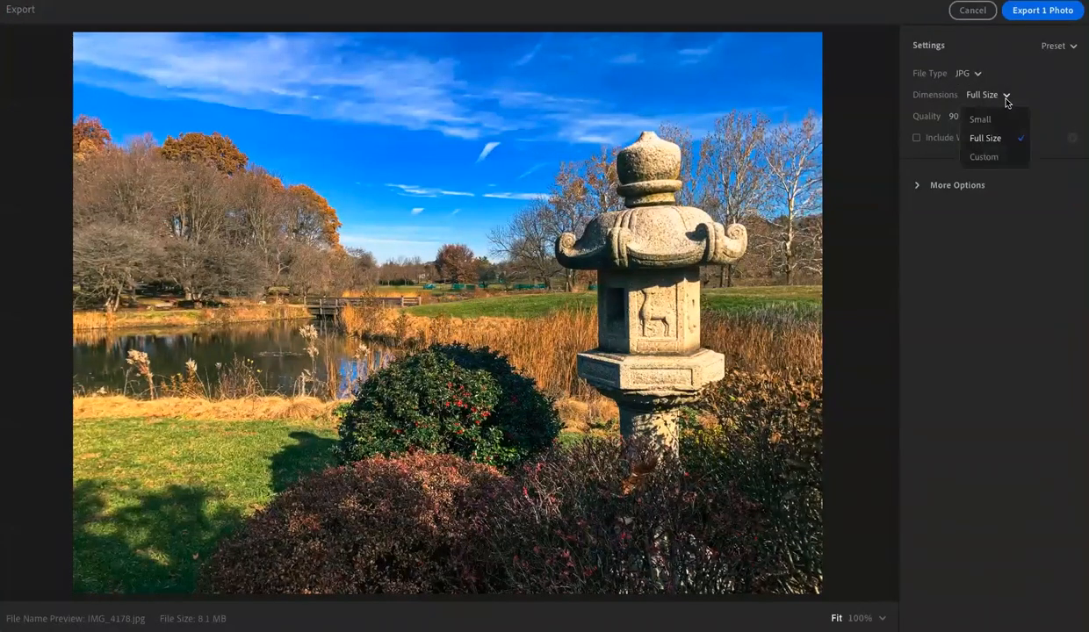
left_click(995, 138)
left_click(1004, 96)
left_click(1035, 95)
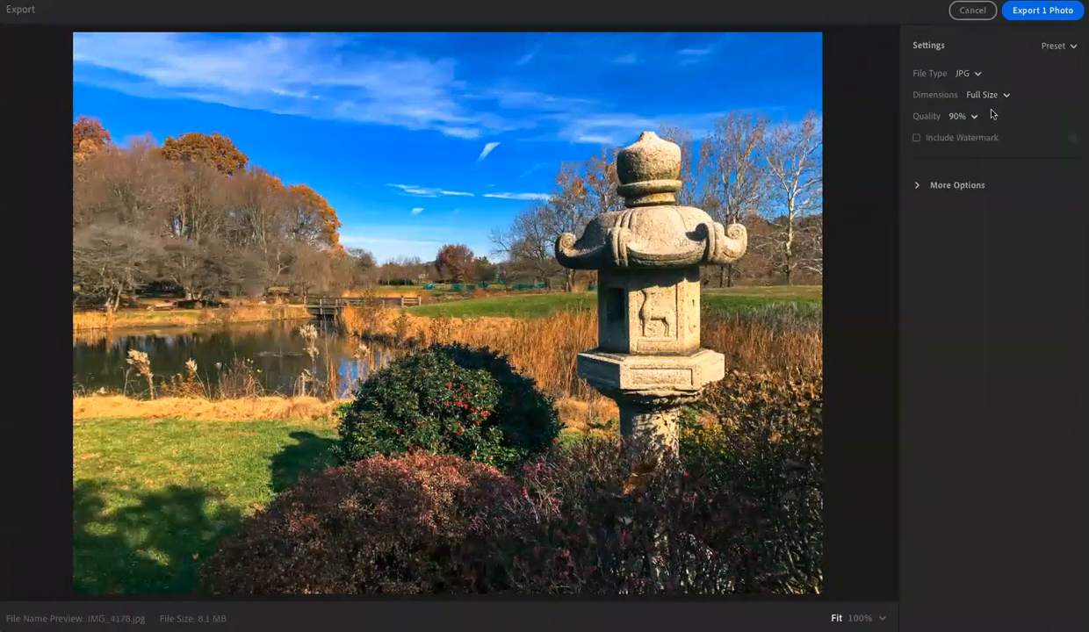
left_click(971, 118)
left_click(971, 118)
- Include a watermark in the export and open its settings, viewing the graphic options before returning to the text watermark
left_click(917, 137)
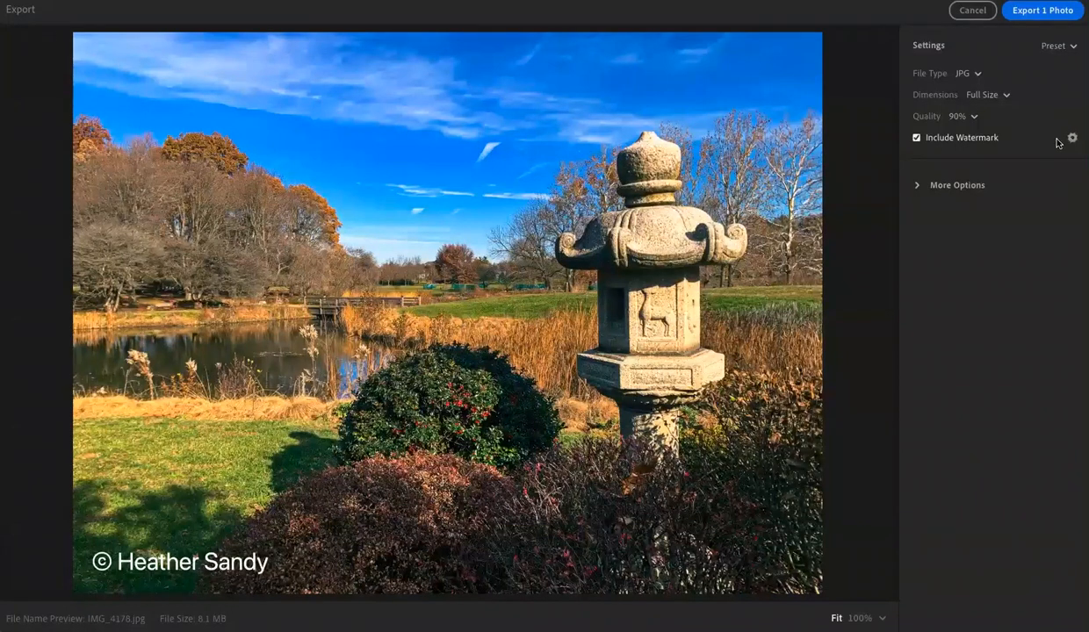
left_click(918, 184)
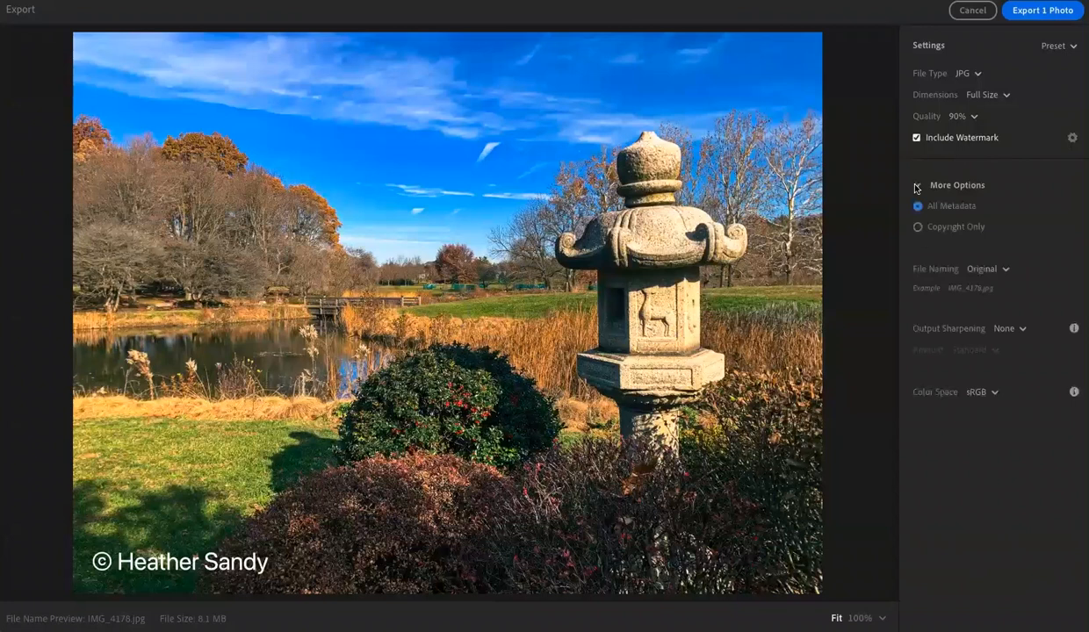
left_click(1071, 137)
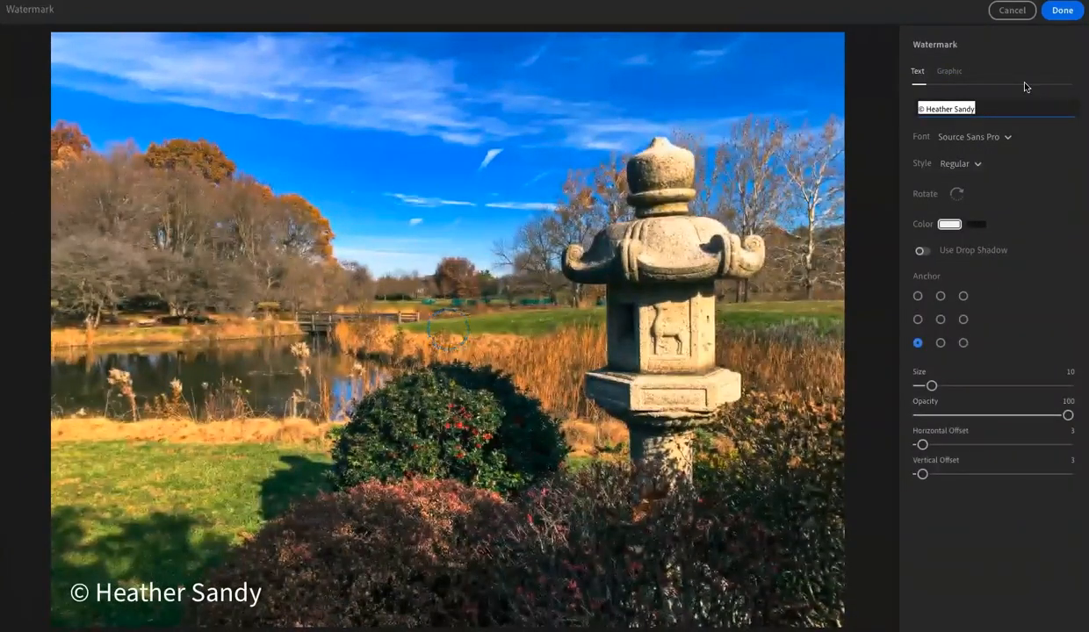
left_click(951, 71)
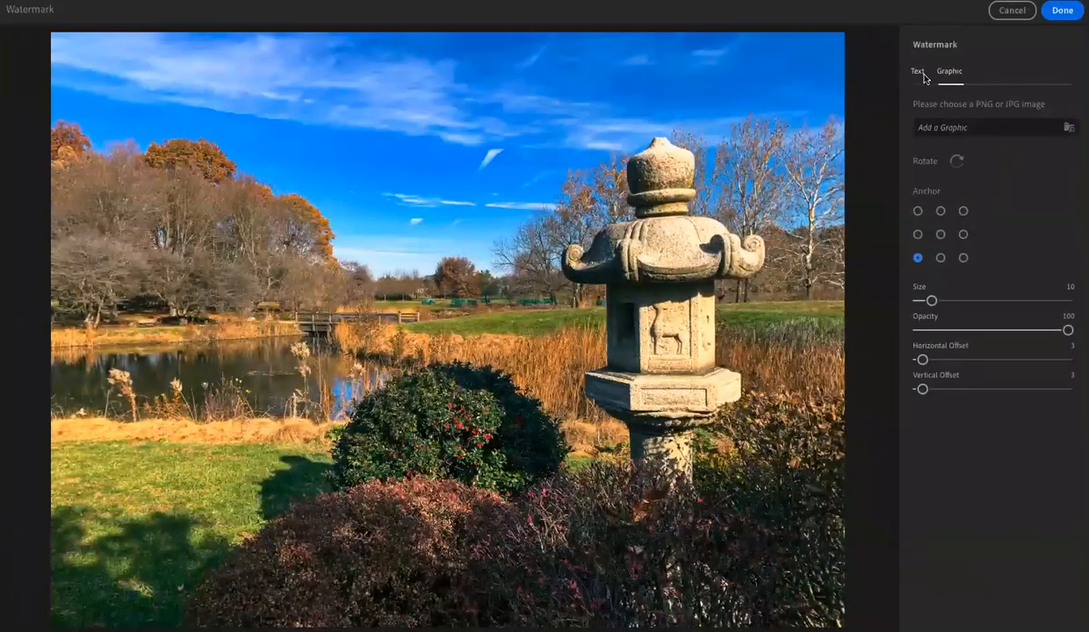
left_click(918, 72)
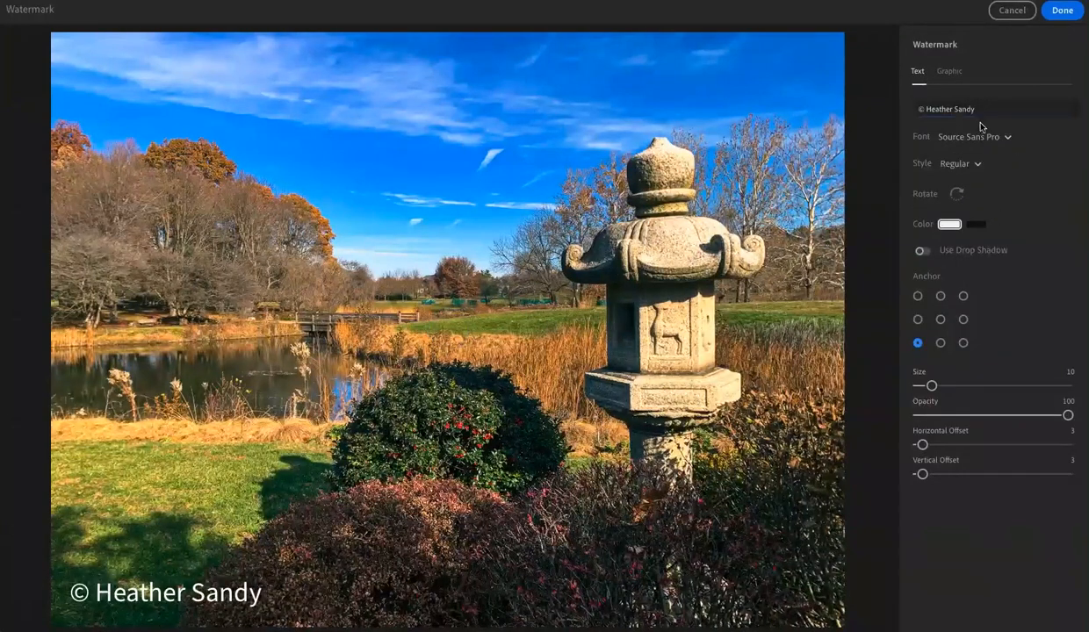
- Set the text watermark's size to 35, its horizontal offset to 0 and its vertical offset to 7
left_click_drag(931, 385, 968, 387)
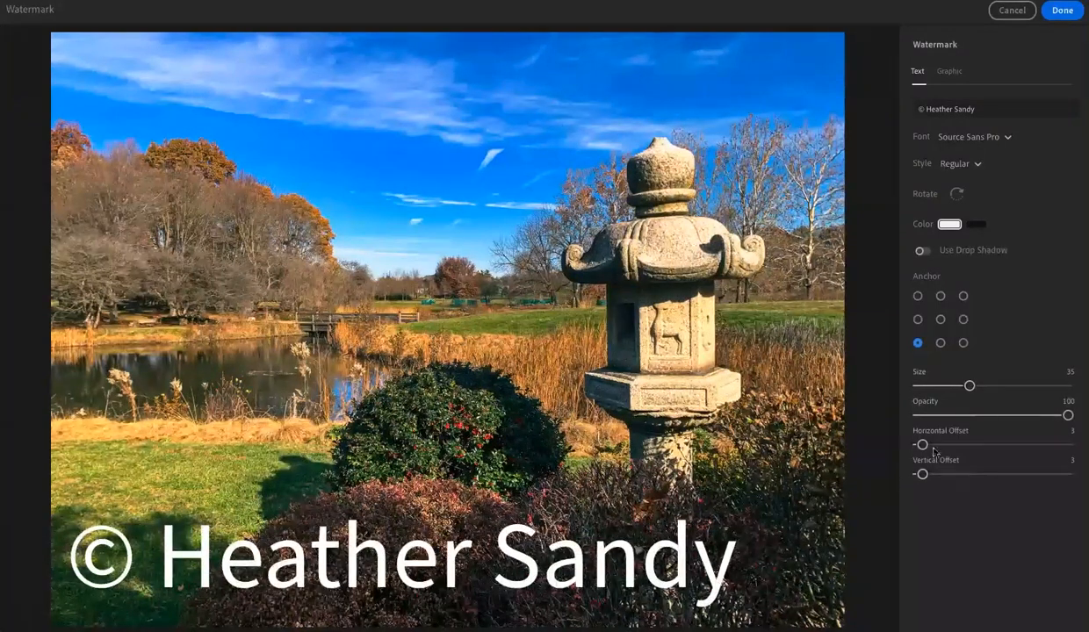
left_click_drag(922, 445, 966, 490)
left_click_drag(930, 477, 918, 452)
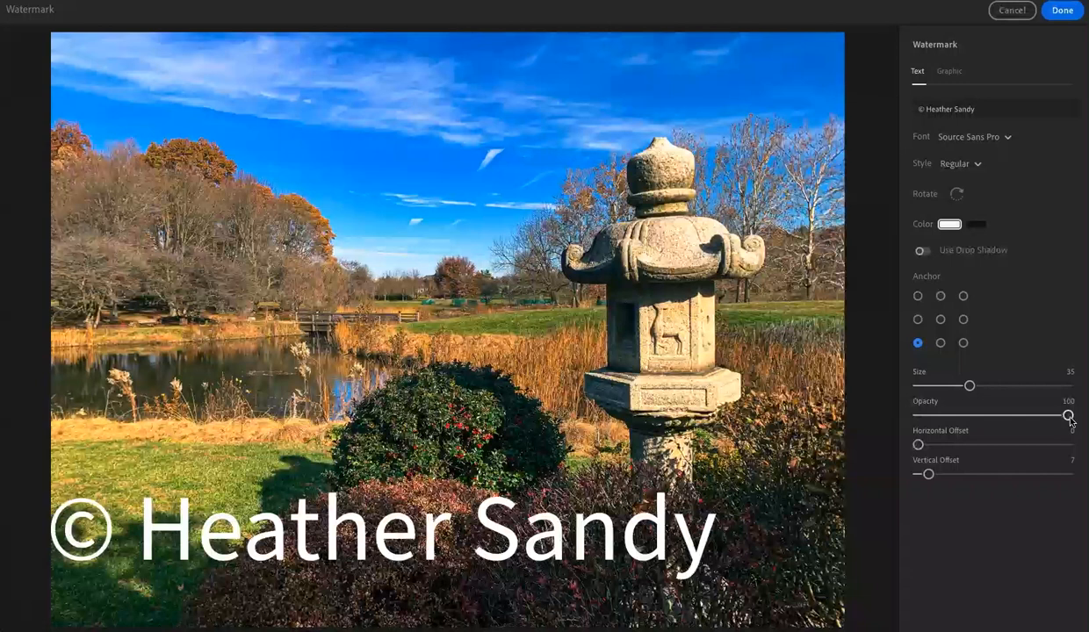
- Reduce the text watermark's opacity to 39 and set its size to 38
left_click_drag(1069, 418, 985, 434)
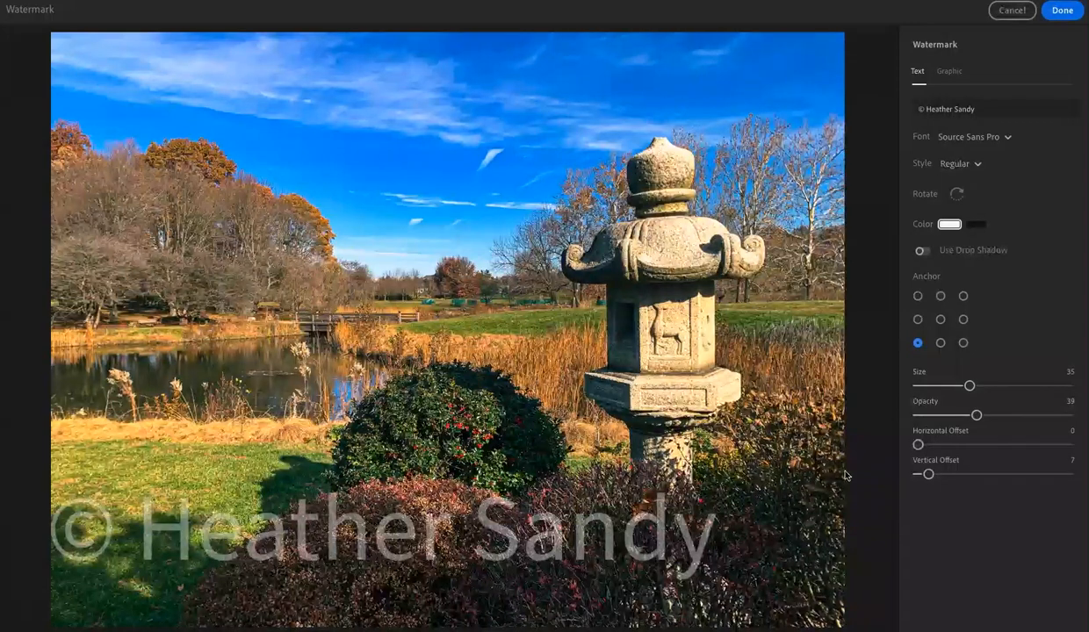
mouse_move(971, 388)
left_mouse_down()
mouse_move(1065, 386)
mouse_move(946, 387)
mouse_move(982, 391)
mouse_move(974, 387)
left_mouse_up()
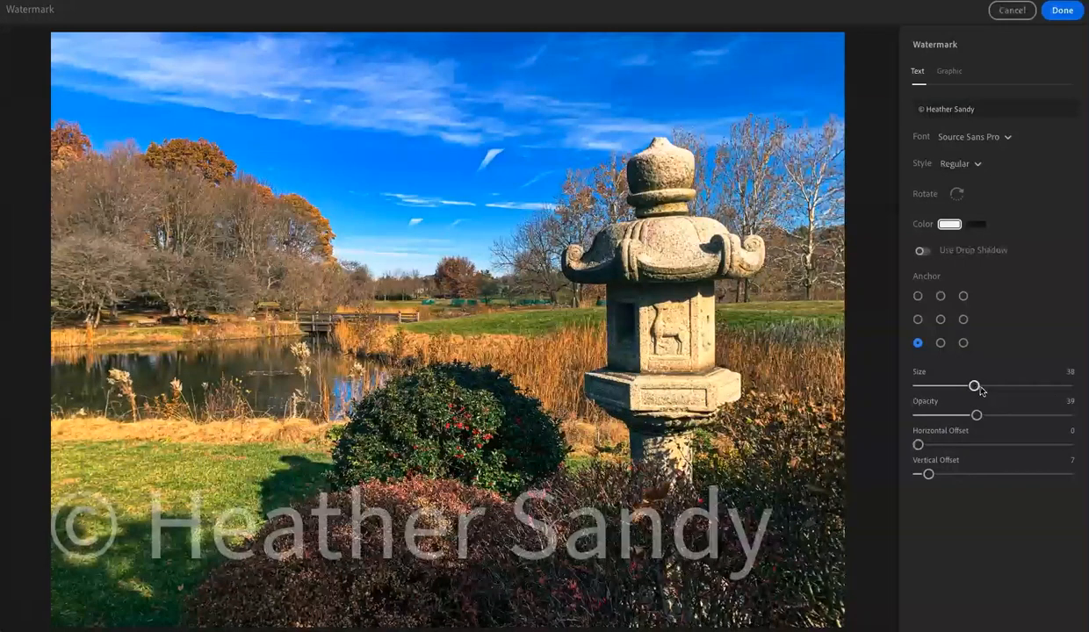
- Try anchoring the watermark at the photo's bottom center, center, middle left and top left, returning it to the bottom-left corner
left_click(941, 342)
left_click(940, 320)
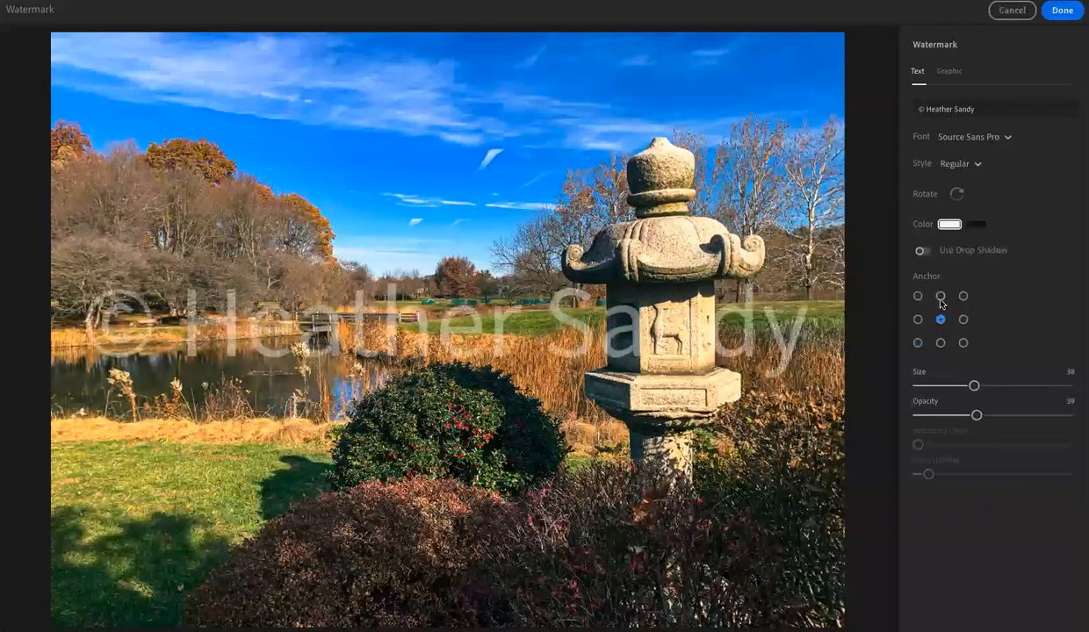
left_click(941, 343)
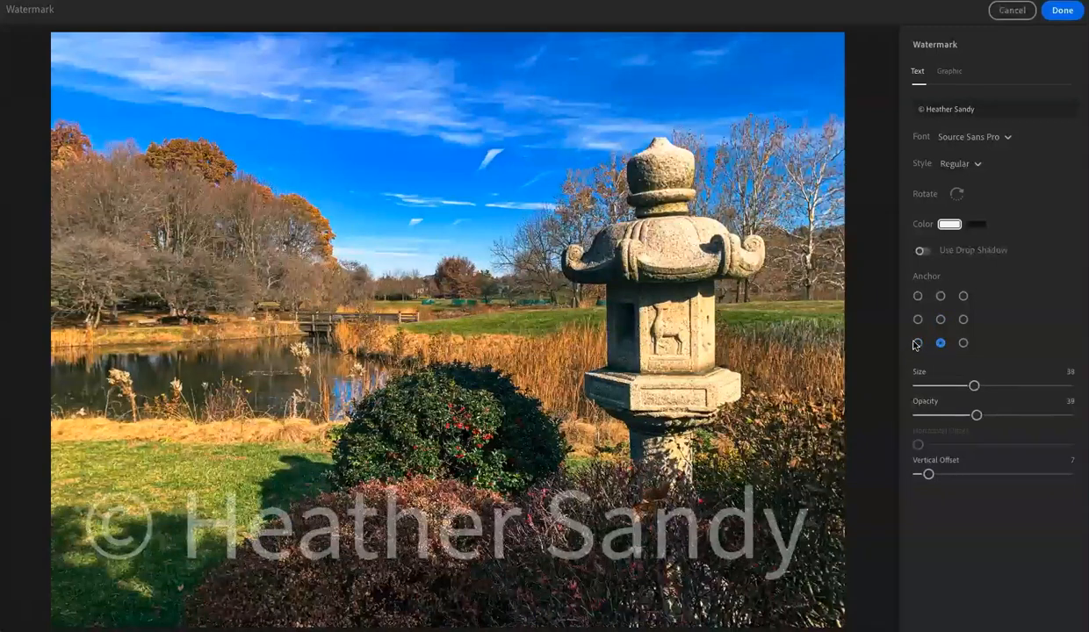
left_click(918, 320)
left_click(917, 296)
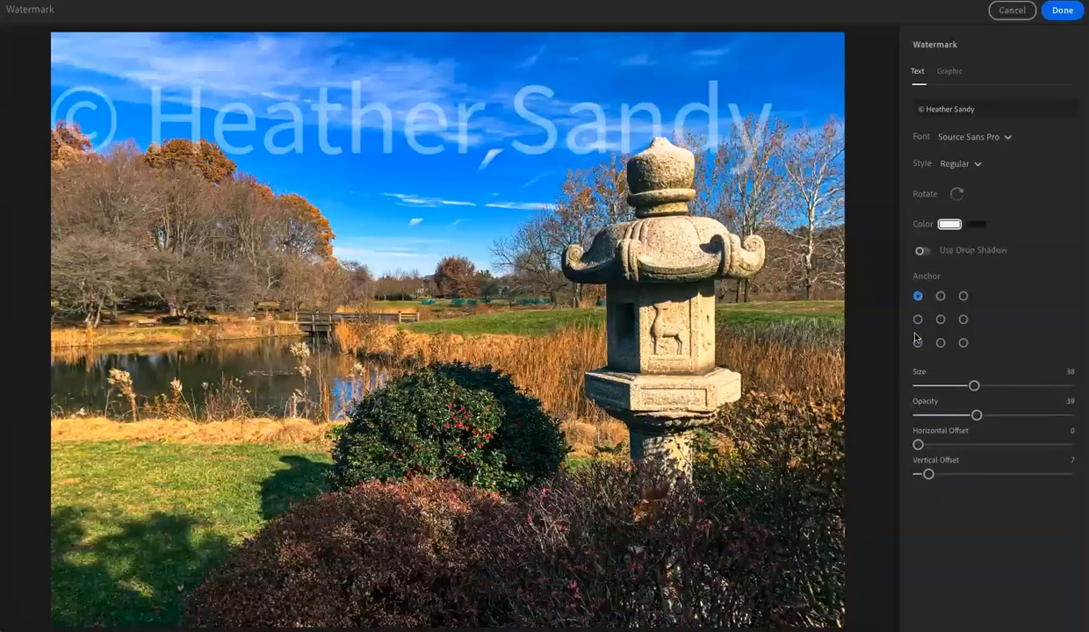
left_click(918, 343)
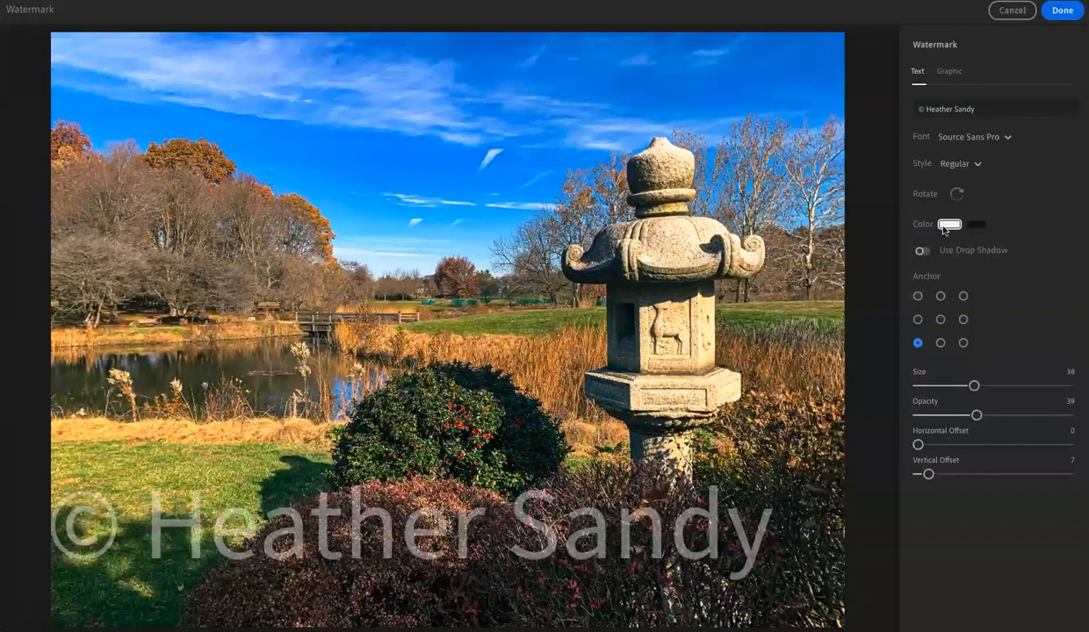
- Look through the fonts available for the text watermark, keeping Source Sans Pro
left_click(999, 139)
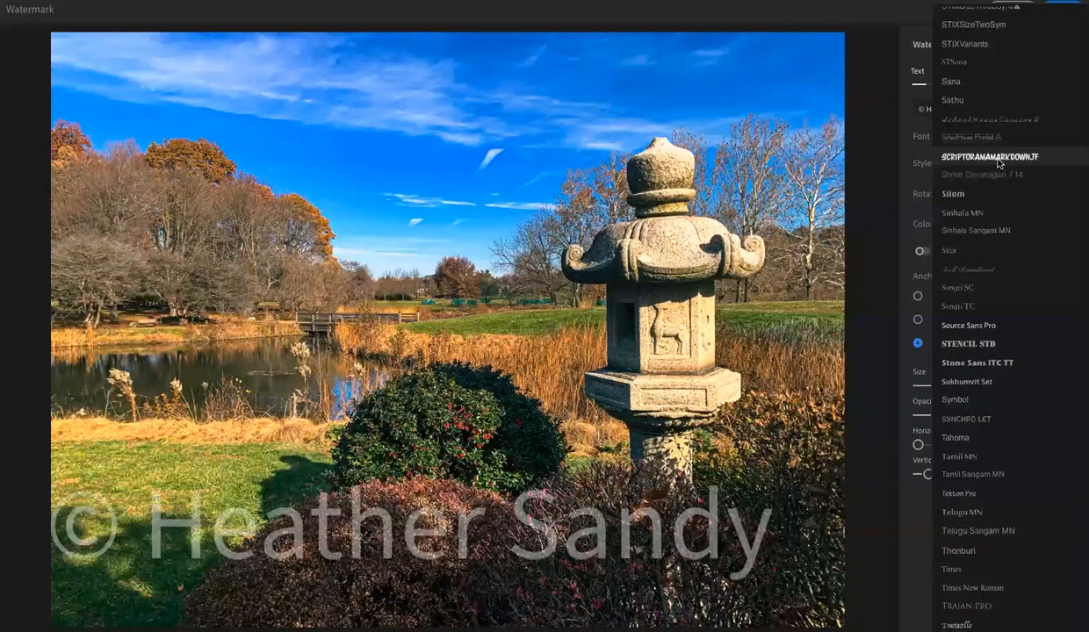
scroll(994, 202, "up", 15)
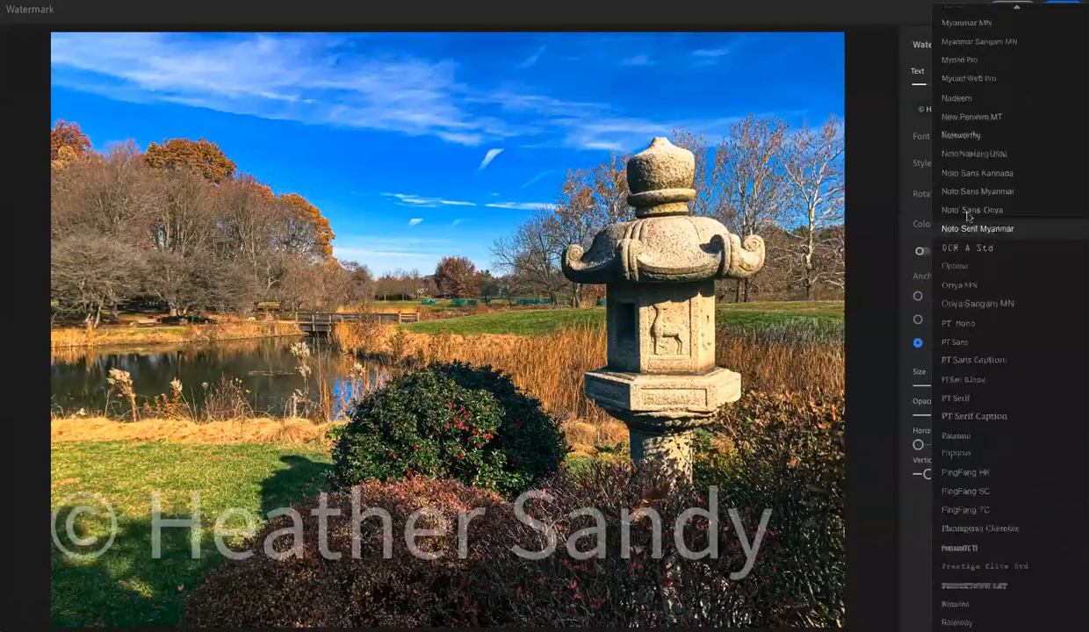
scroll(992, 195, "up", 15)
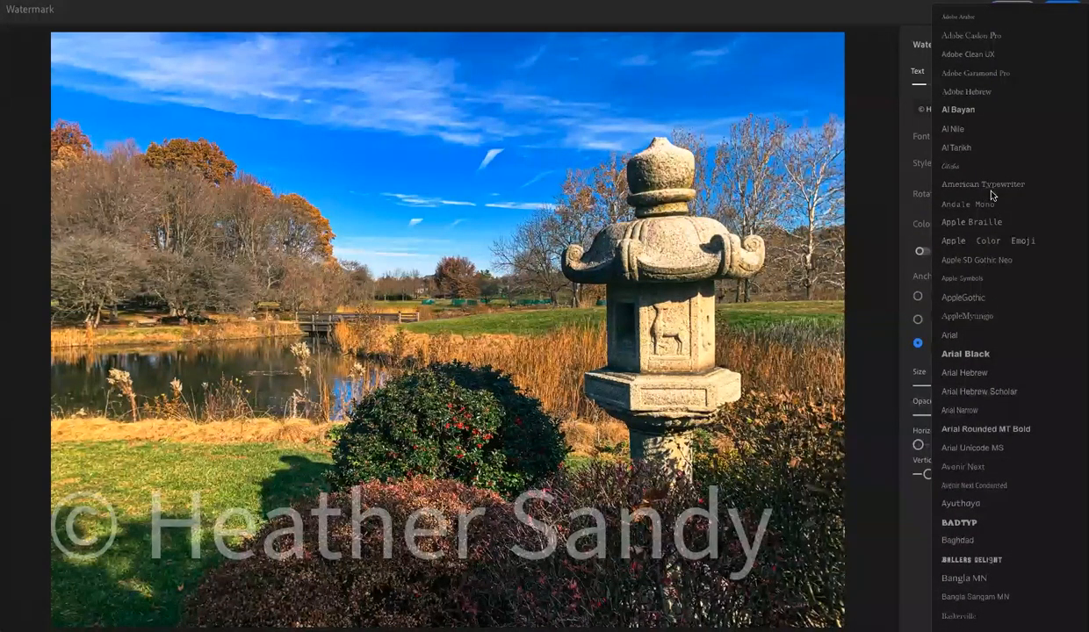
left_click(886, 484)
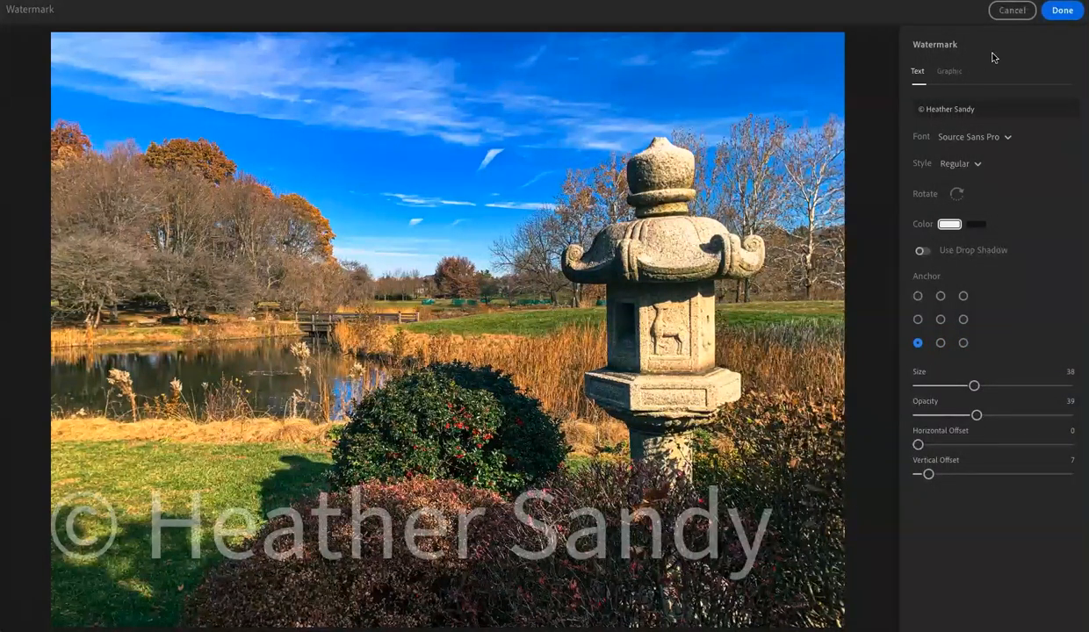
- Apply the watermark settings and export the lantern photo to the PHOTO 1 SP 22 folder
left_click(1061, 10)
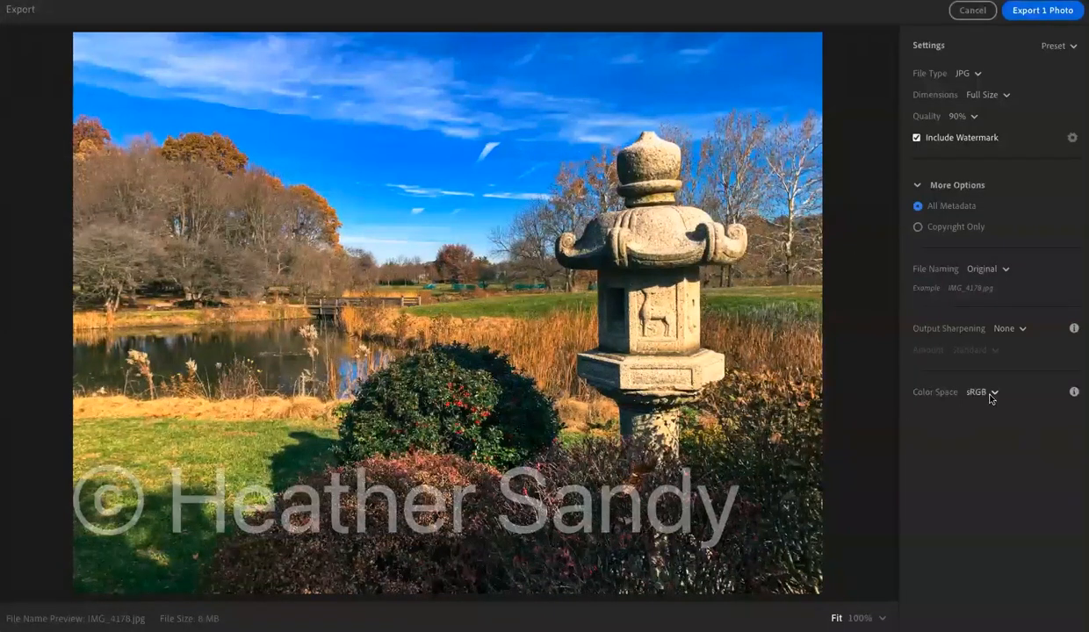
left_click(1026, 14)
left_click(614, 49)
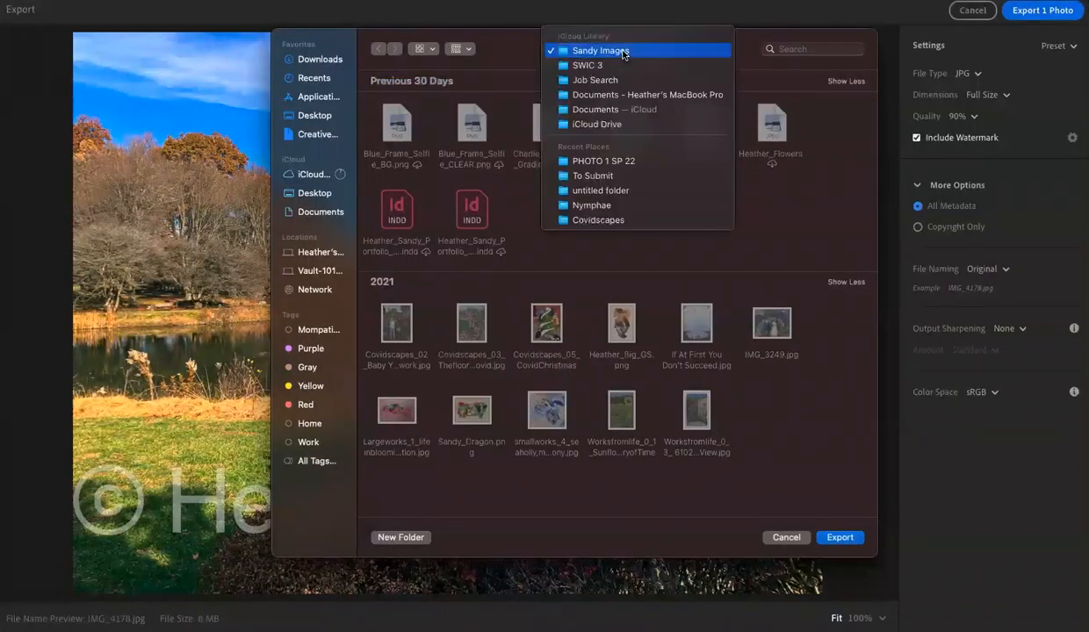
left_click(619, 163)
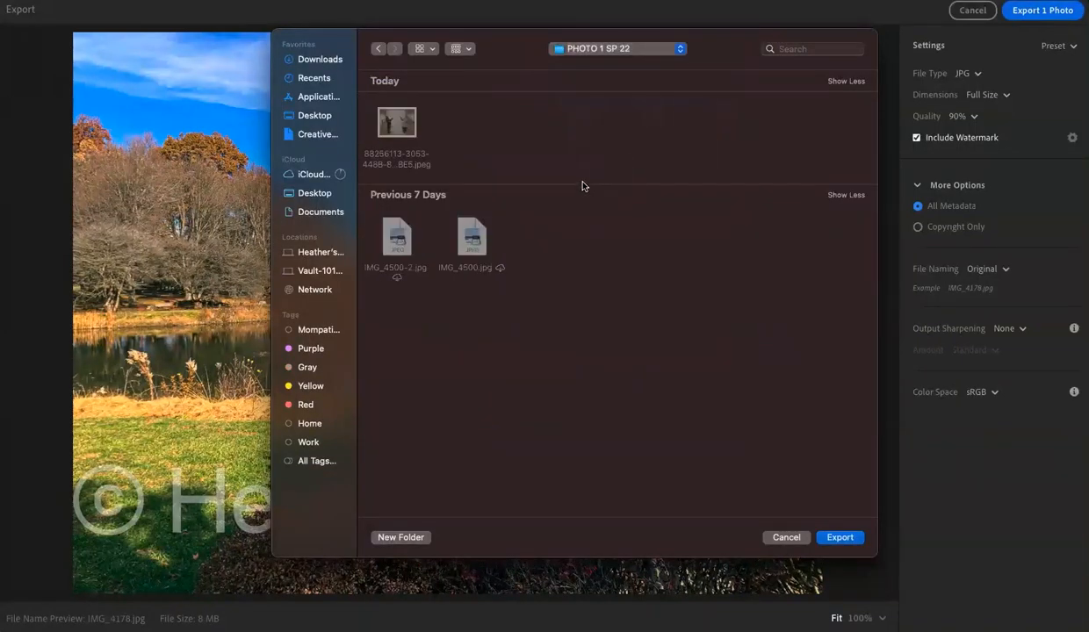
left_click(834, 539)
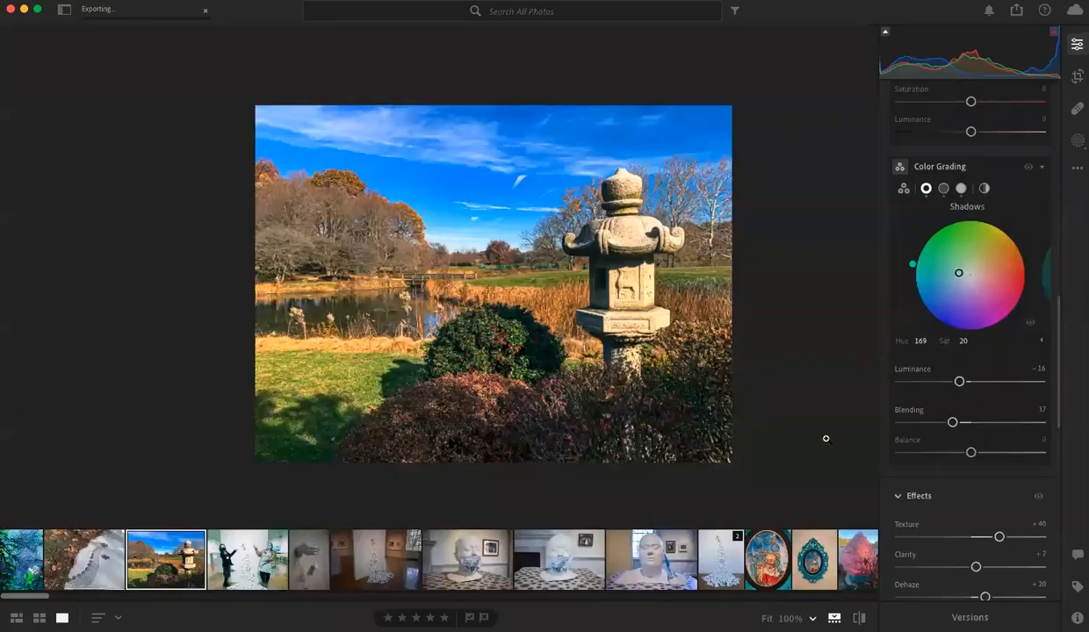